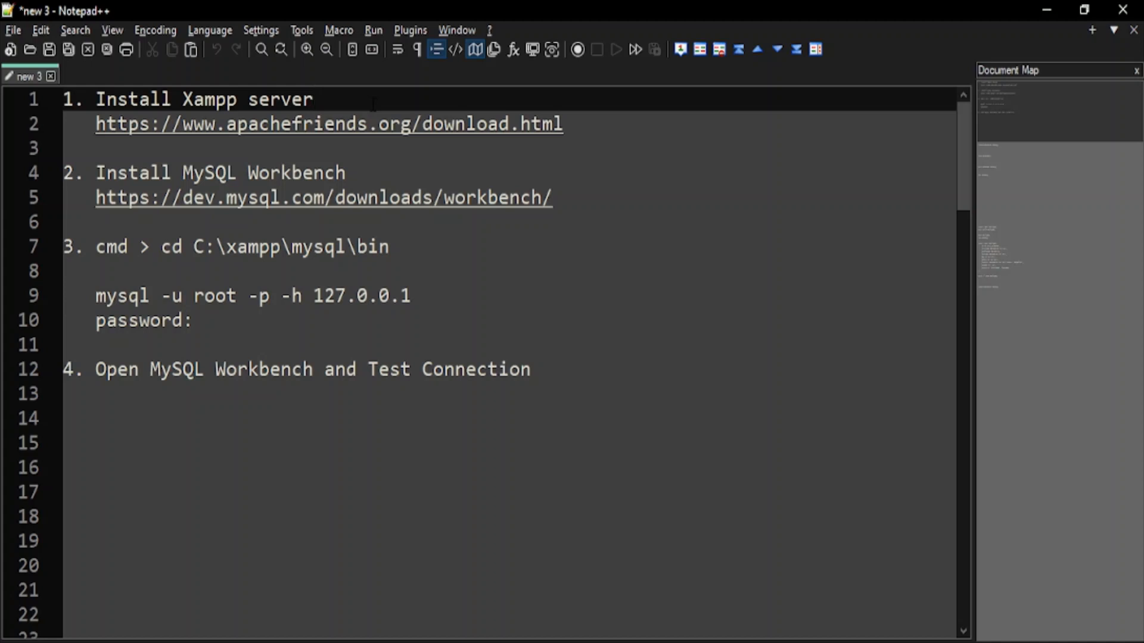
- Open the apachefriends.org download page listed in the notes and download the 64-bit XAMPP 8.2.0 / PHP 8.2.0 installer for Windows
drag(563, 124, 95, 125)
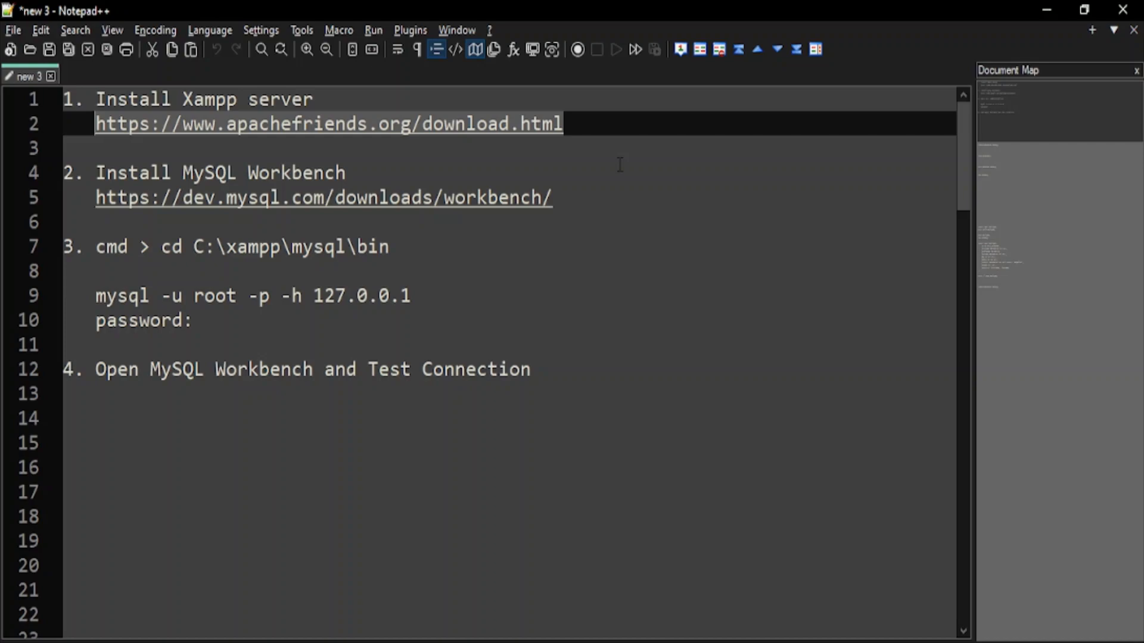
click(464, 641)
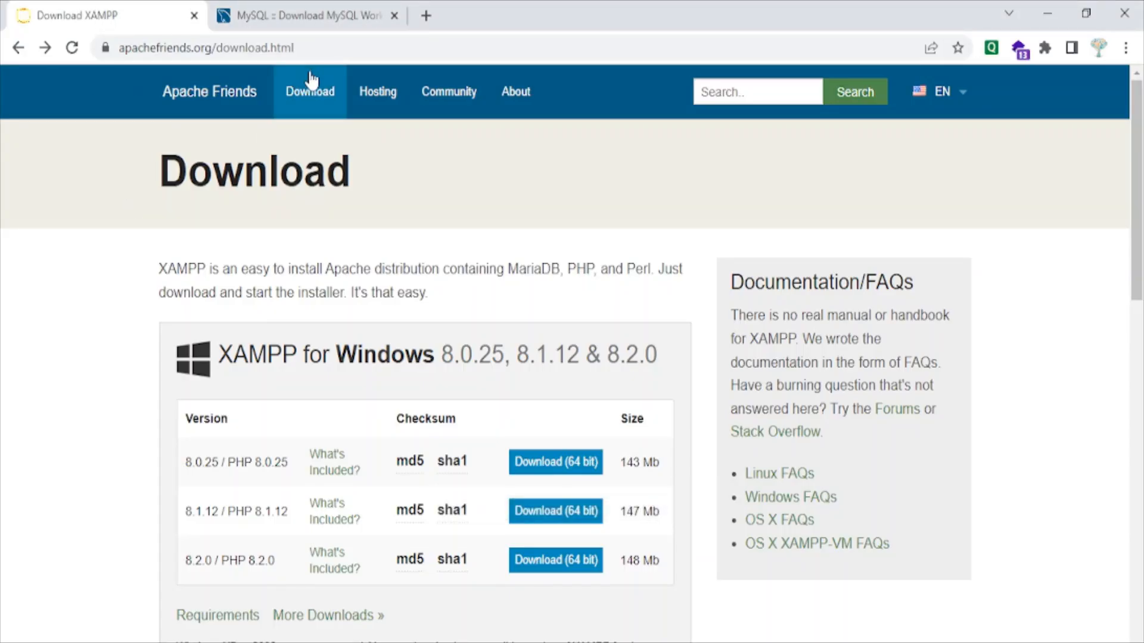
click(317, 47)
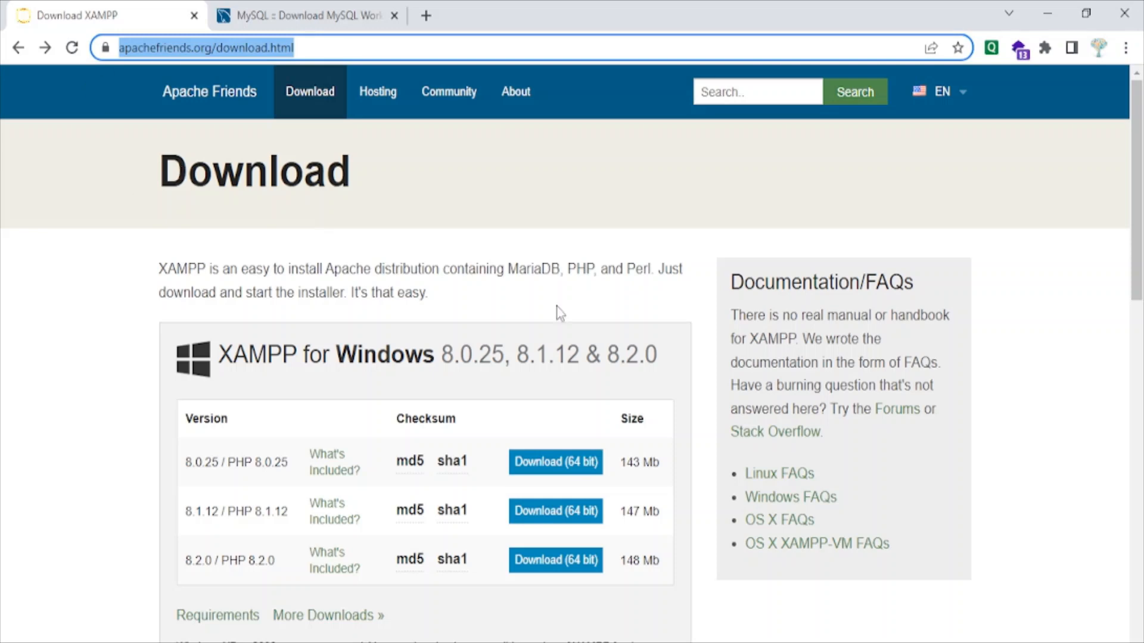
scroll(206, 217, down, 3)
scroll(206, 216, up, 3)
scroll(311, 448, down, 3)
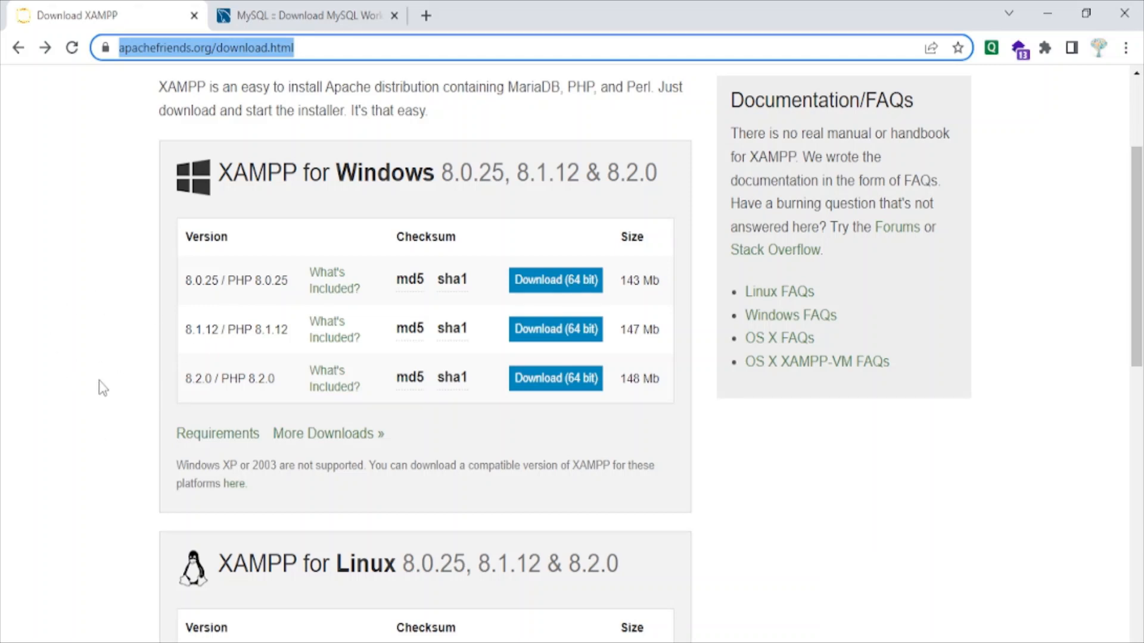
click(539, 385)
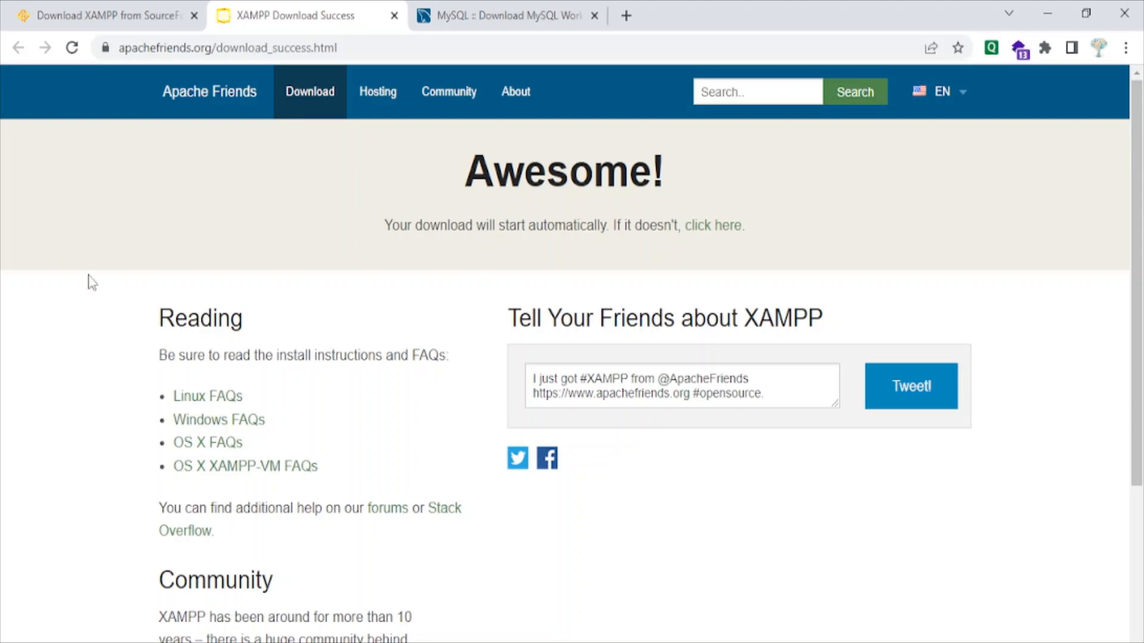
- Look up the MySQL Workbench link in the Notepad++ notes and bring up dev.mysql.com/downloads/workbench/ in the browser
key(alt+Tab)
click(726, 200)
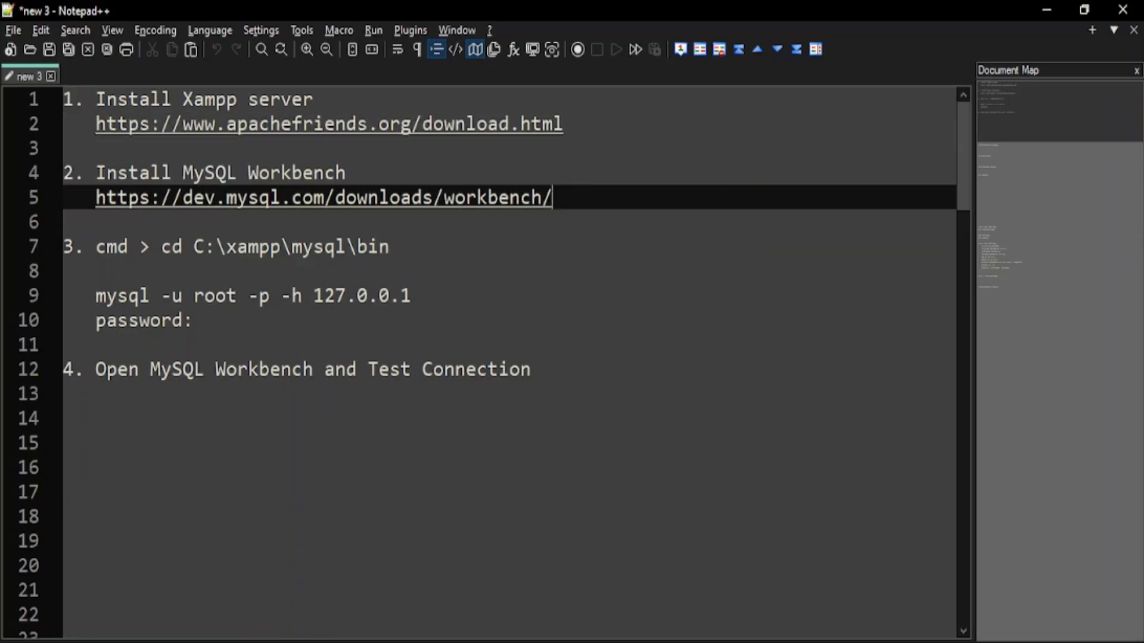
drag(727, 200, 95, 197)
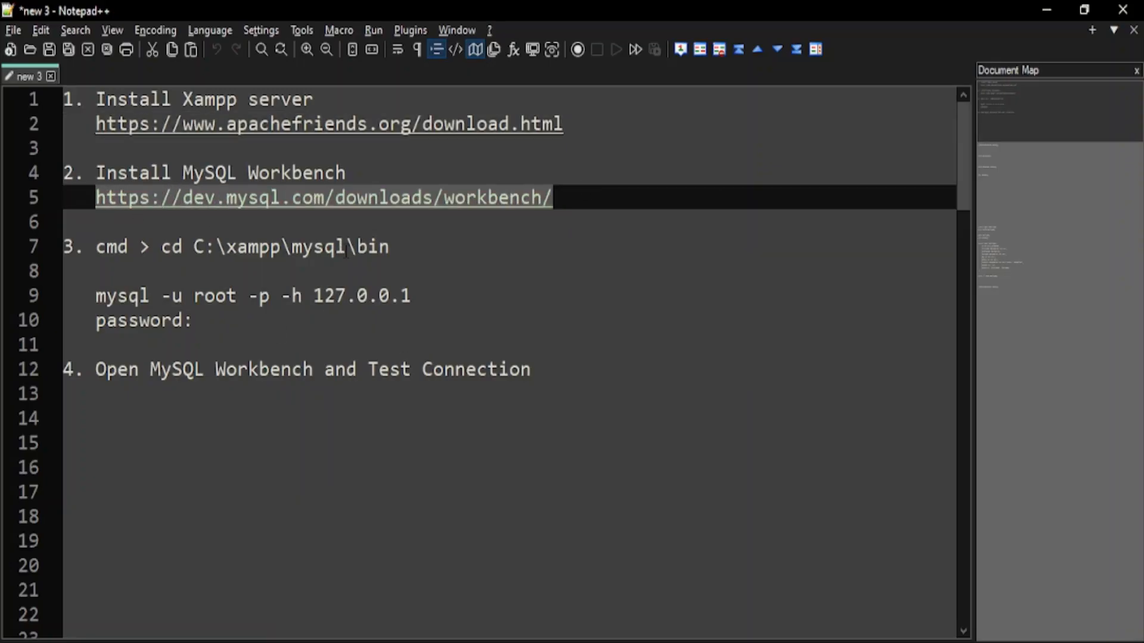
key(alt+Tab)
click(422, 11)
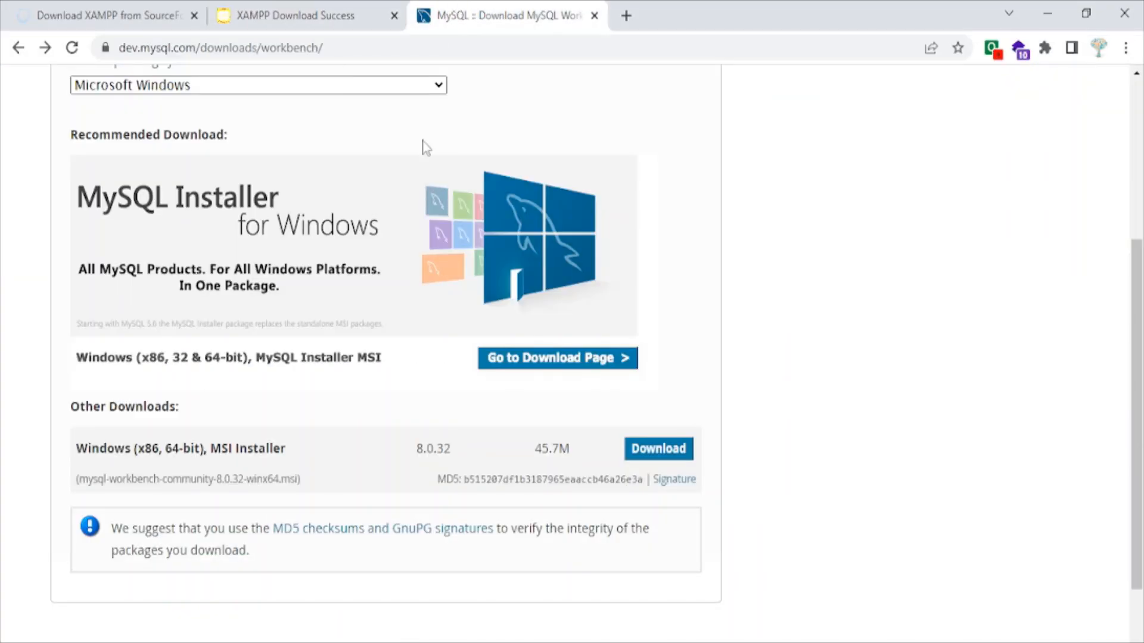
click(332, 47)
- Examine the Windows download options for MySQL Workbench and check the XAMPP download page
scroll(292, 238, up, 4)
scroll(293, 238, down, 4)
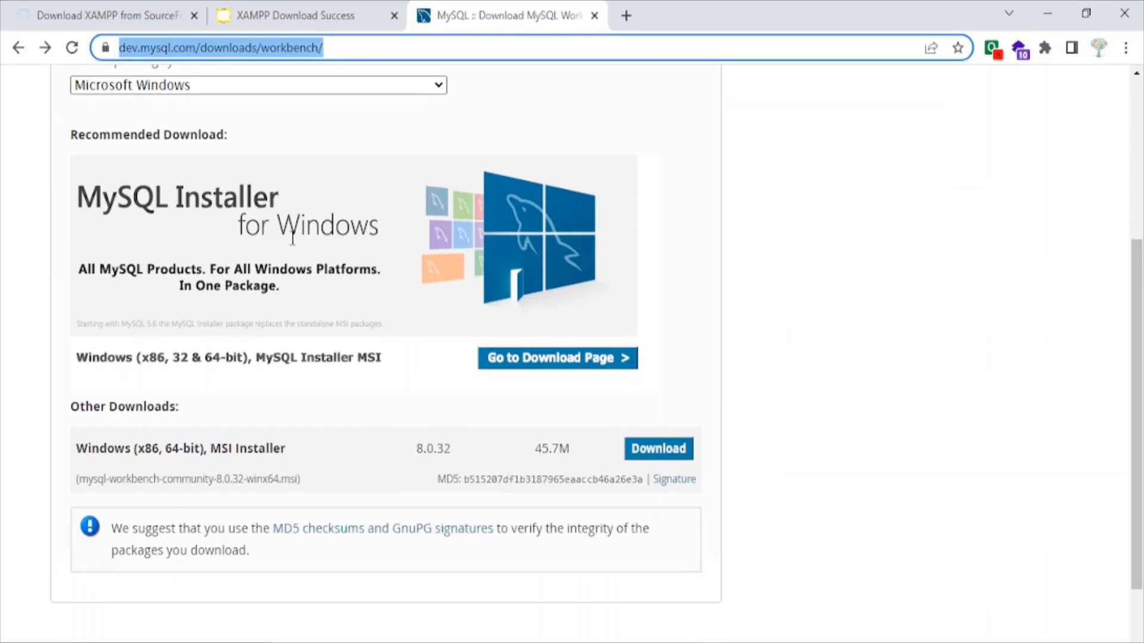
scroll(312, 339, down, 2)
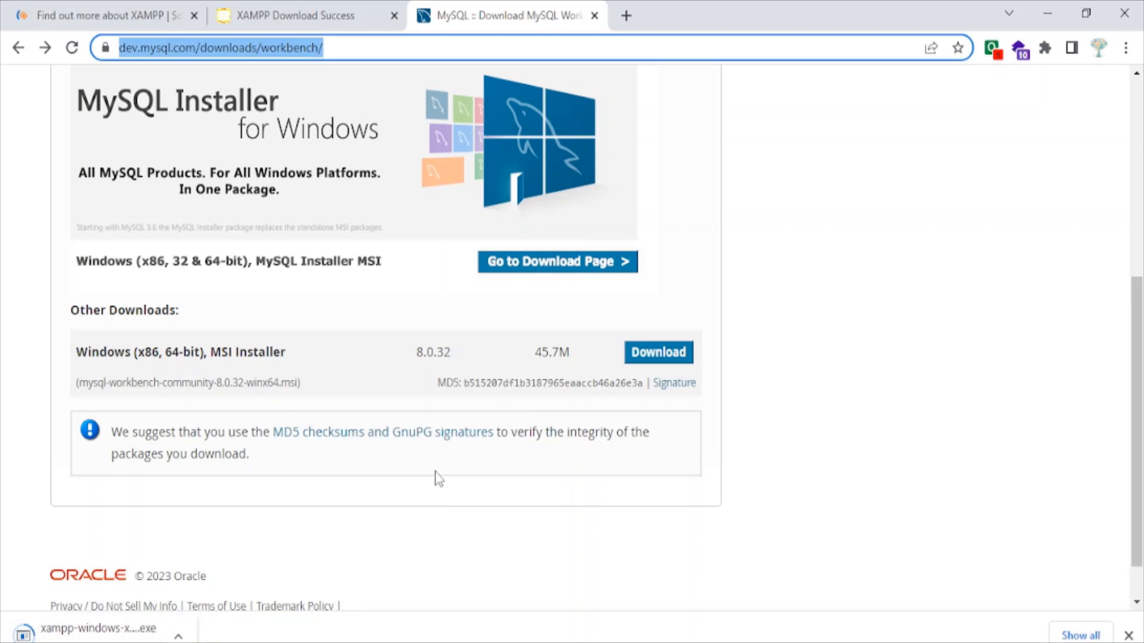
scroll(434, 477, up, 4)
scroll(330, 301, down, 4)
scroll(791, 333, up, 4)
click(309, 13)
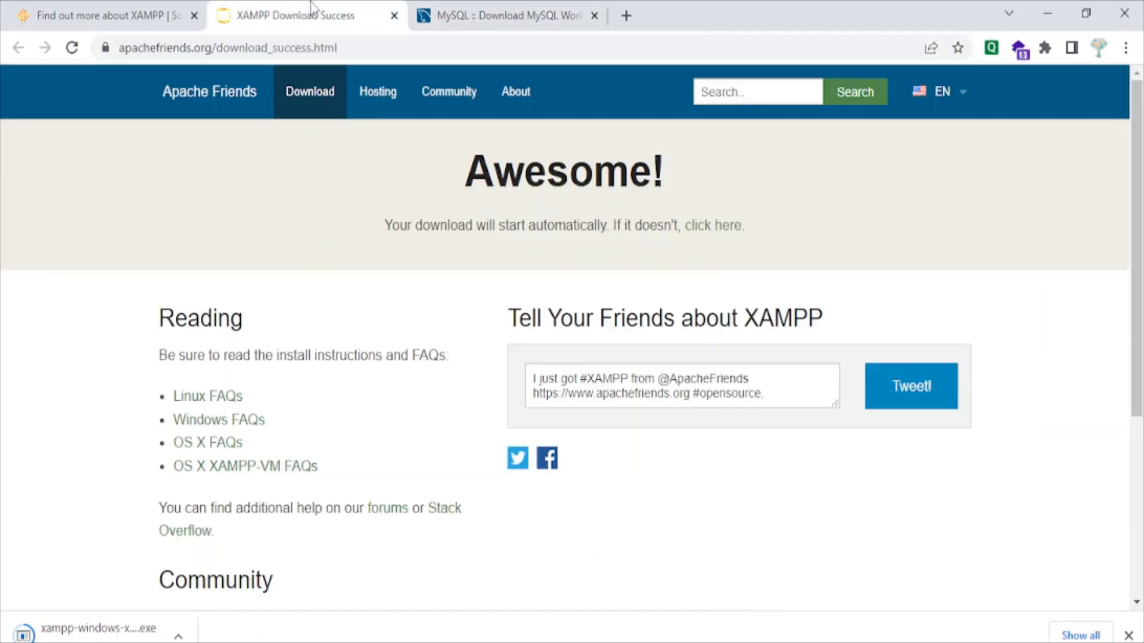
click(505, 13)
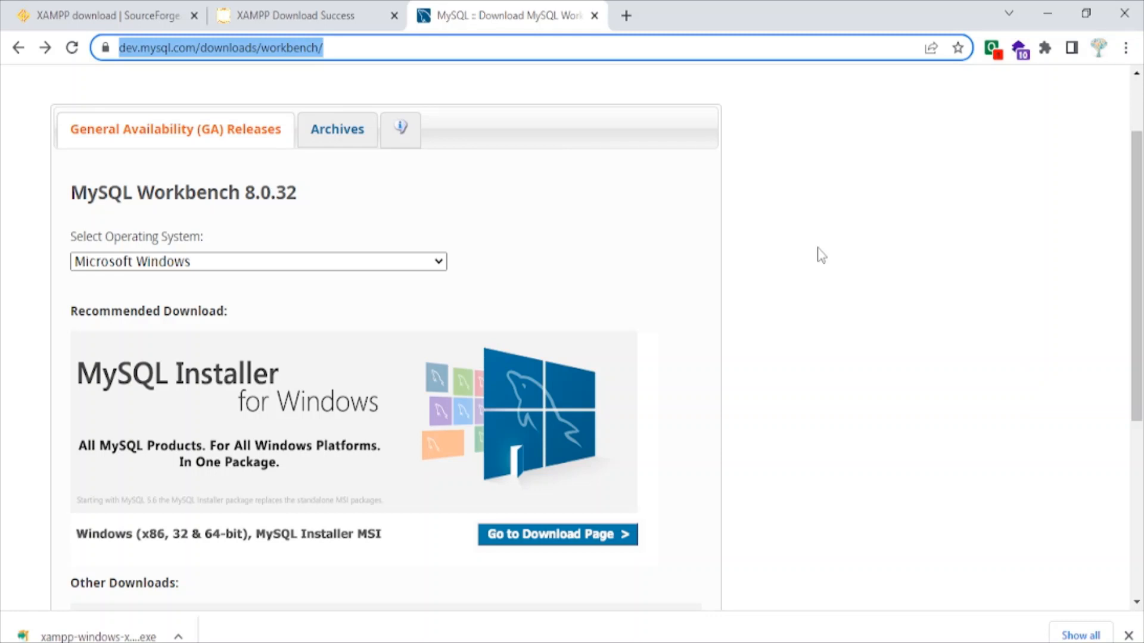
- Choose the Windows (x86, 64-bit) MSI Installer 8.0.32 of MySQL Workbench and open its download page
scroll(761, 335, down, 3)
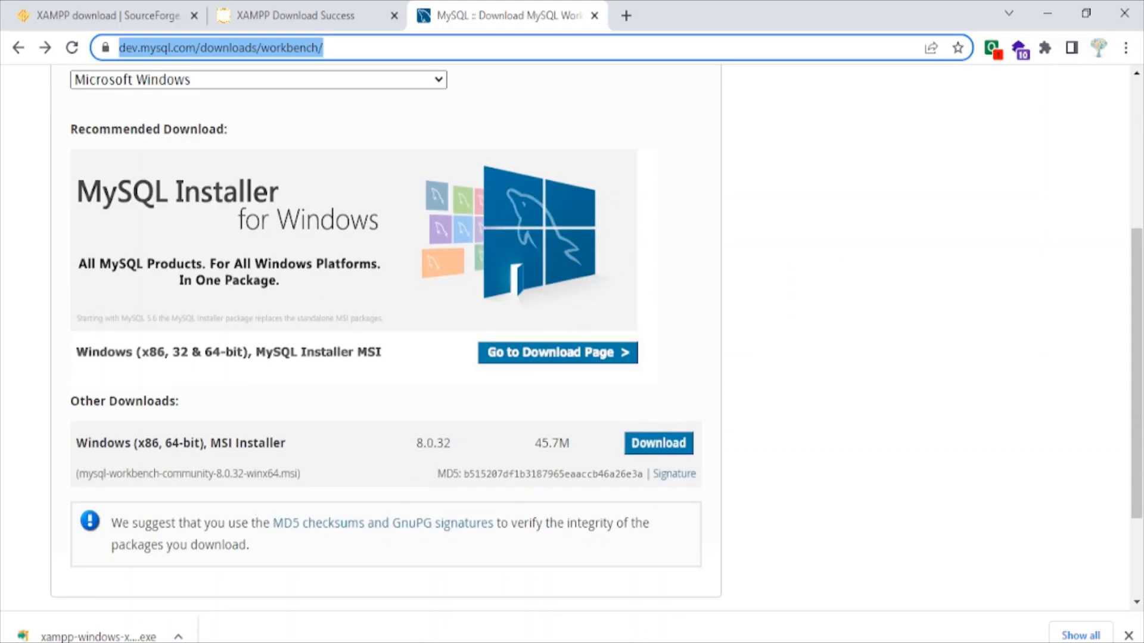
scroll(444, 132, up, 2)
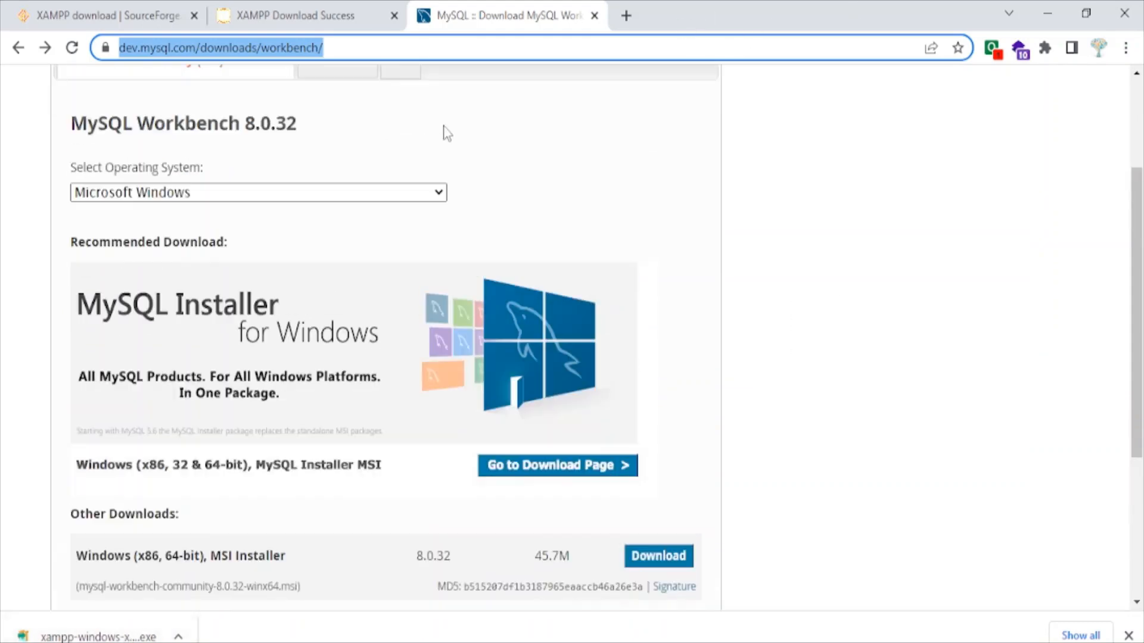
scroll(507, 289, down, 3)
scroll(255, 235, up, 6)
scroll(695, 462, down, 5)
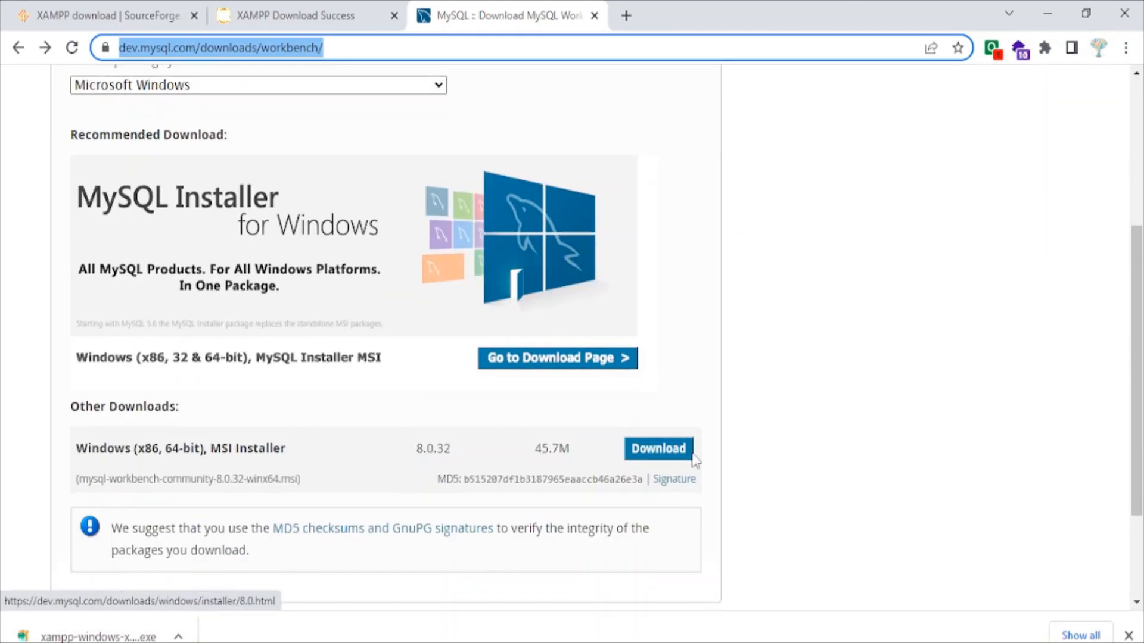
click(684, 455)
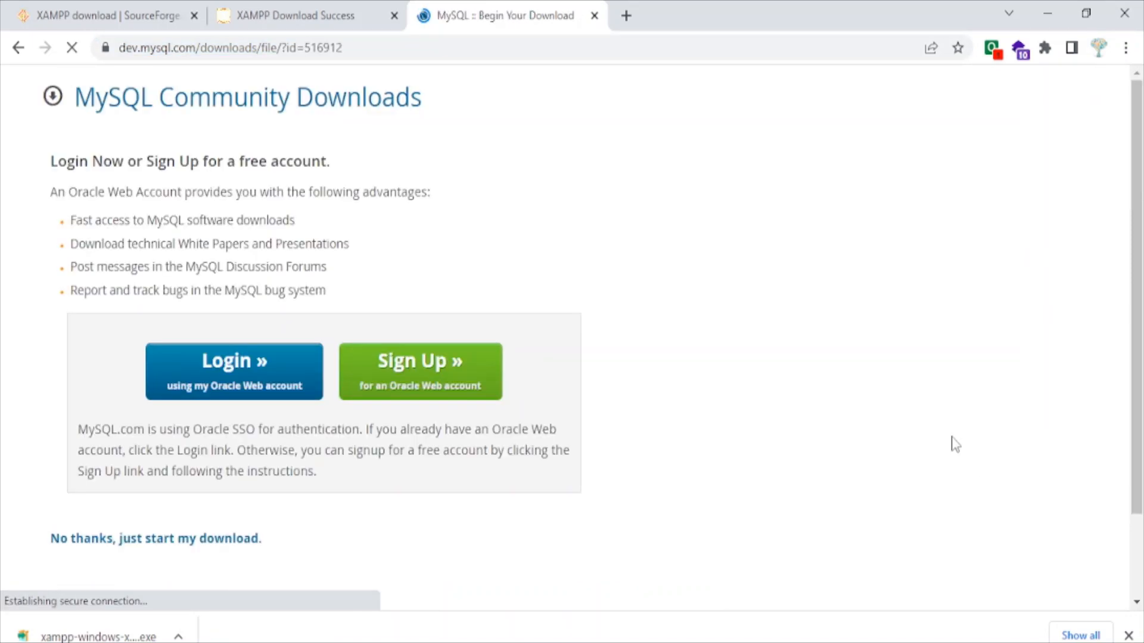
scroll(160, 381, down, 2)
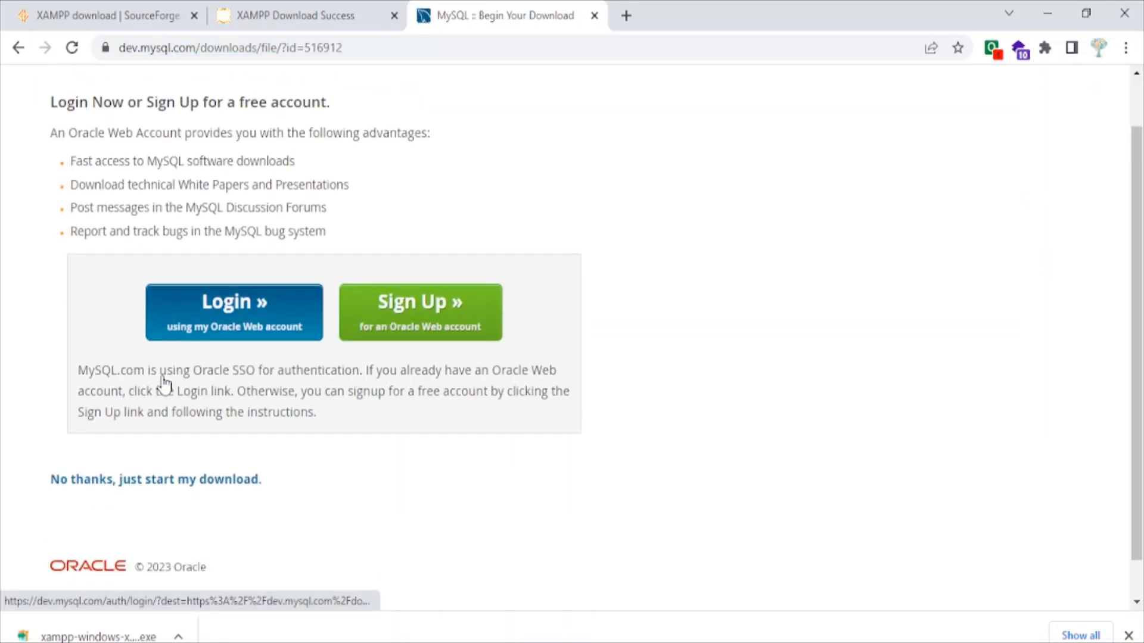
scroll(583, 364, up, 2)
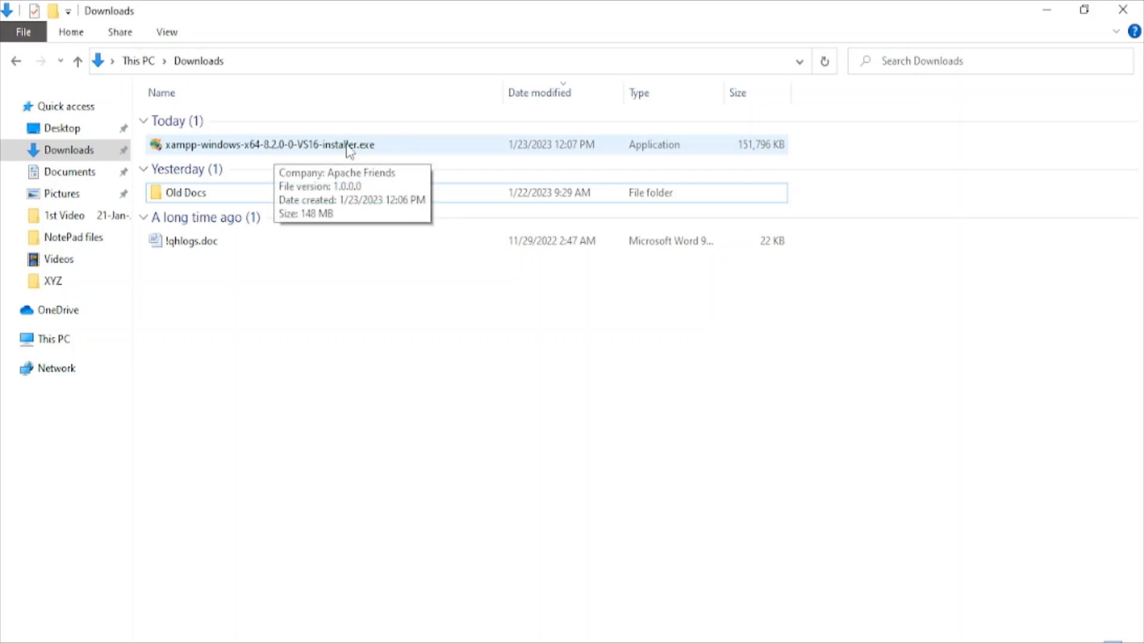
- Run xampp-windows-x64-8.2.0-0-VS16-installer.exe from Downloads, accept the antivirus and UAC notices, and continue past the welcome page
double_click(311, 147)
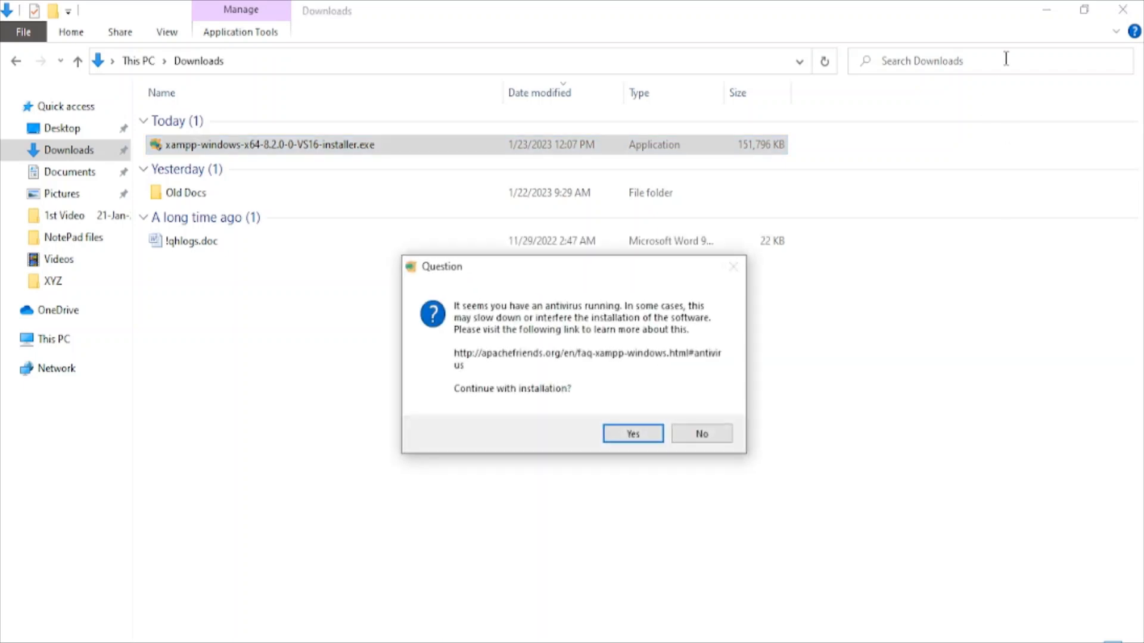
click(629, 435)
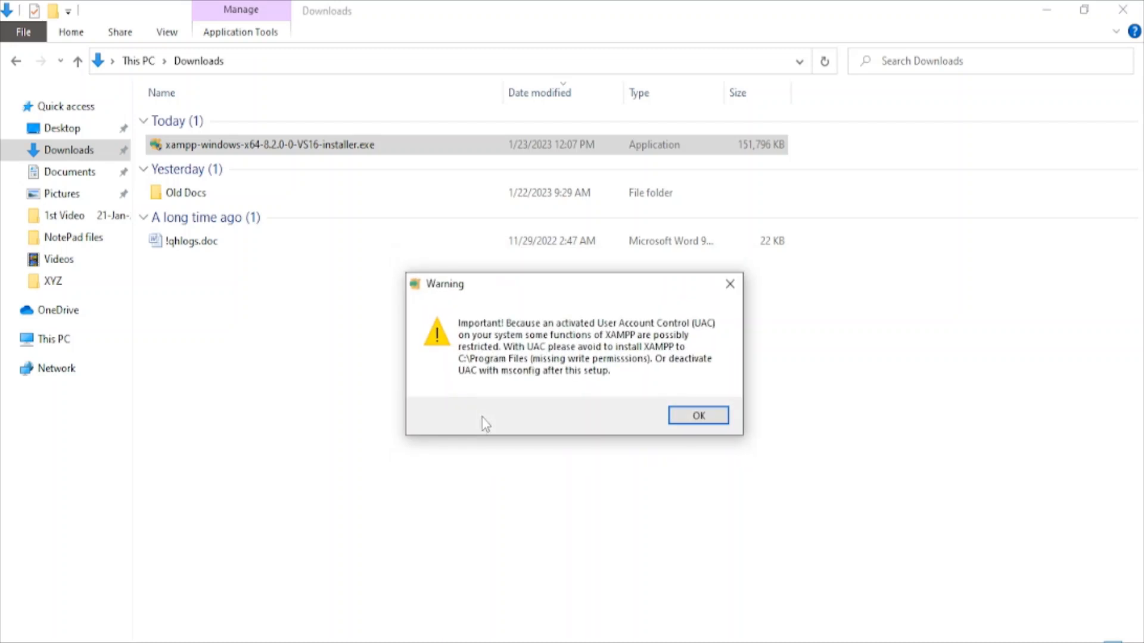
click(704, 420)
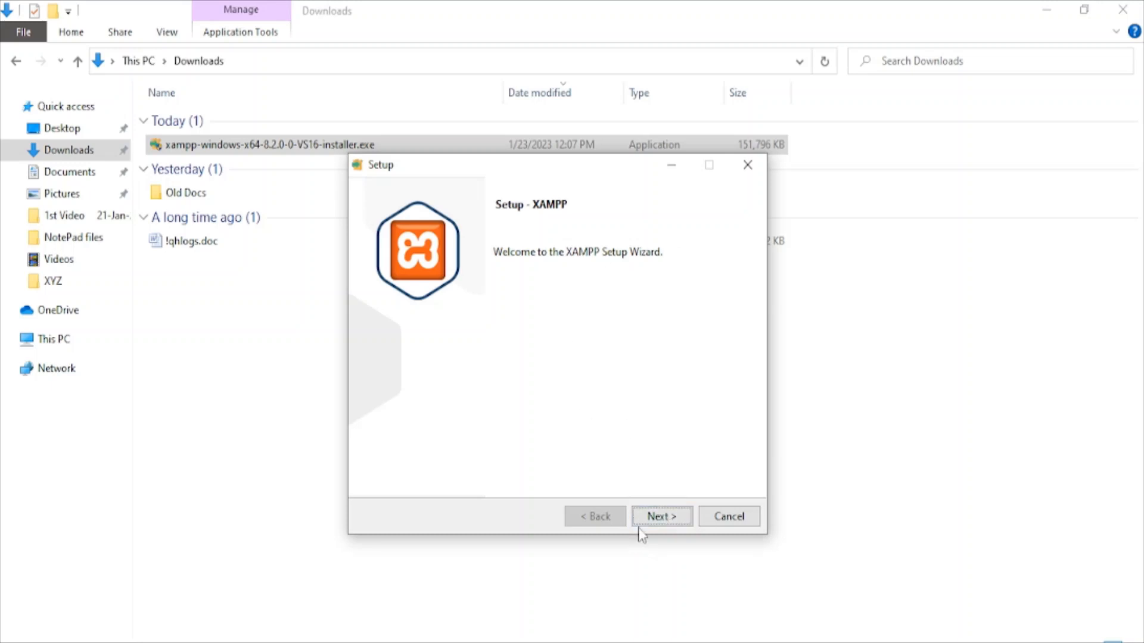
click(655, 517)
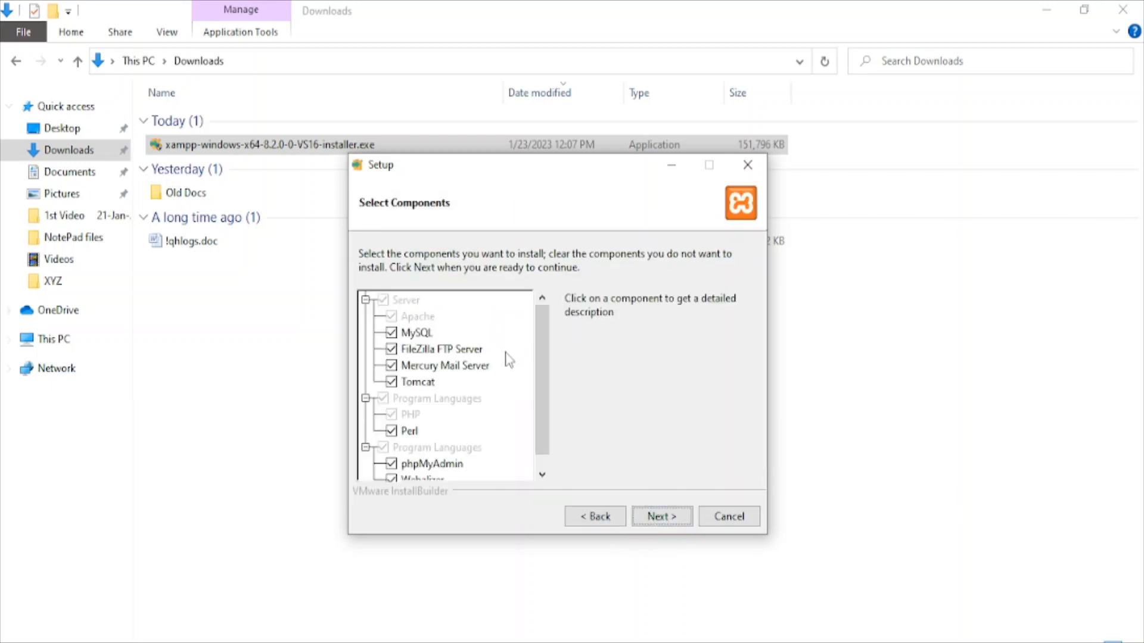
- Review the XAMPP component list and continue with all components selected, including MySQL and phpMyAdmin
scroll(548, 333, down, 2)
scroll(551, 369, up, 2)
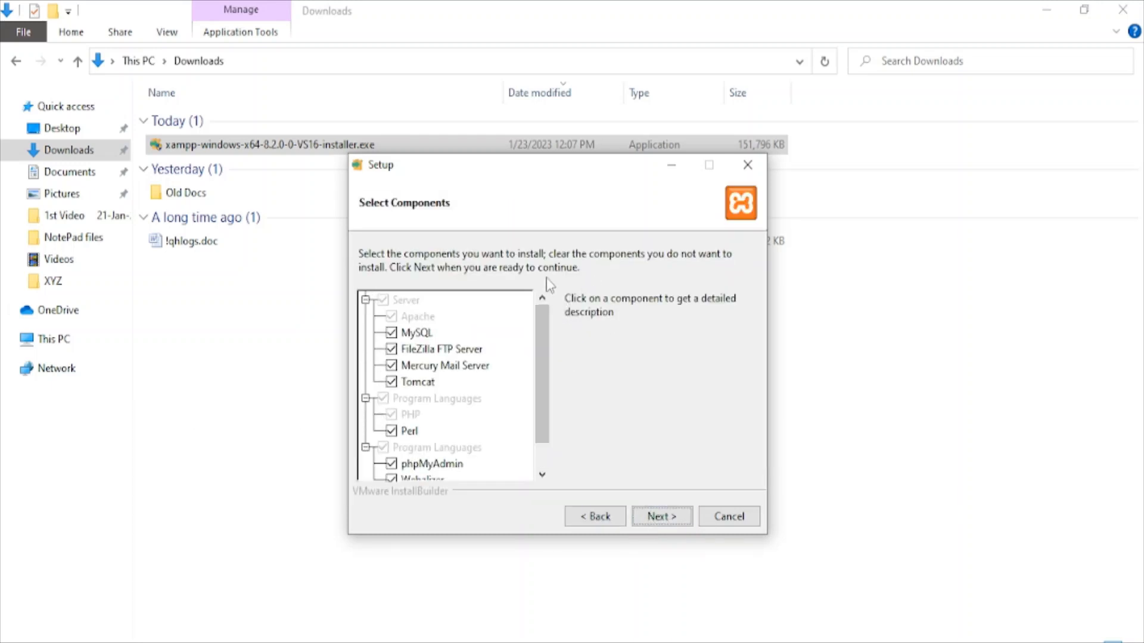
scroll(550, 349, down, 2)
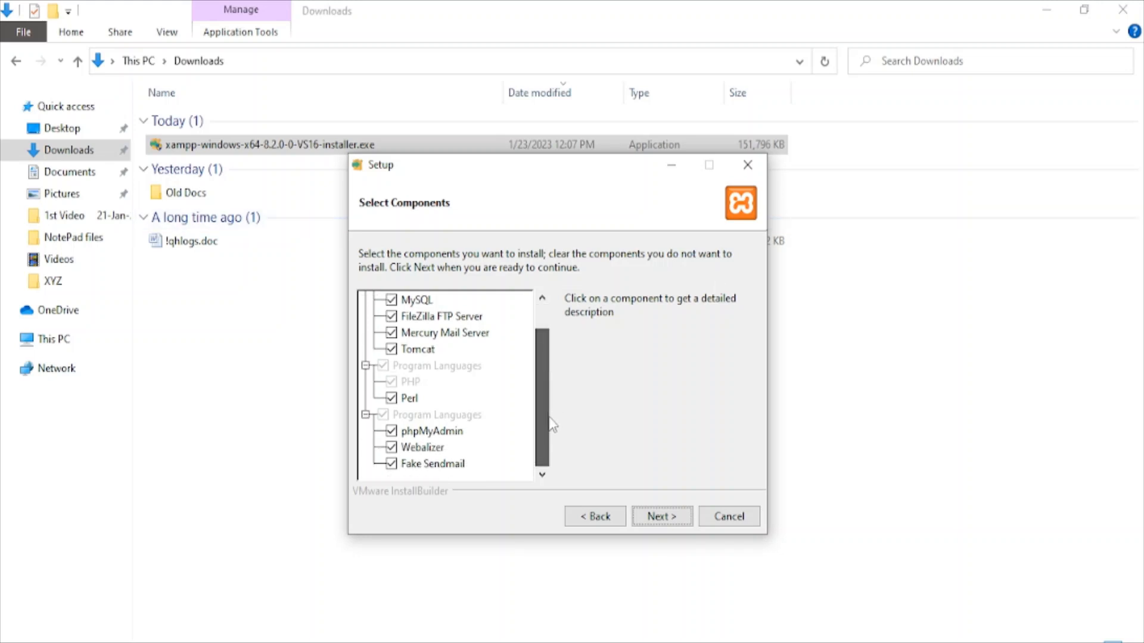
scroll(550, 357, up, 2)
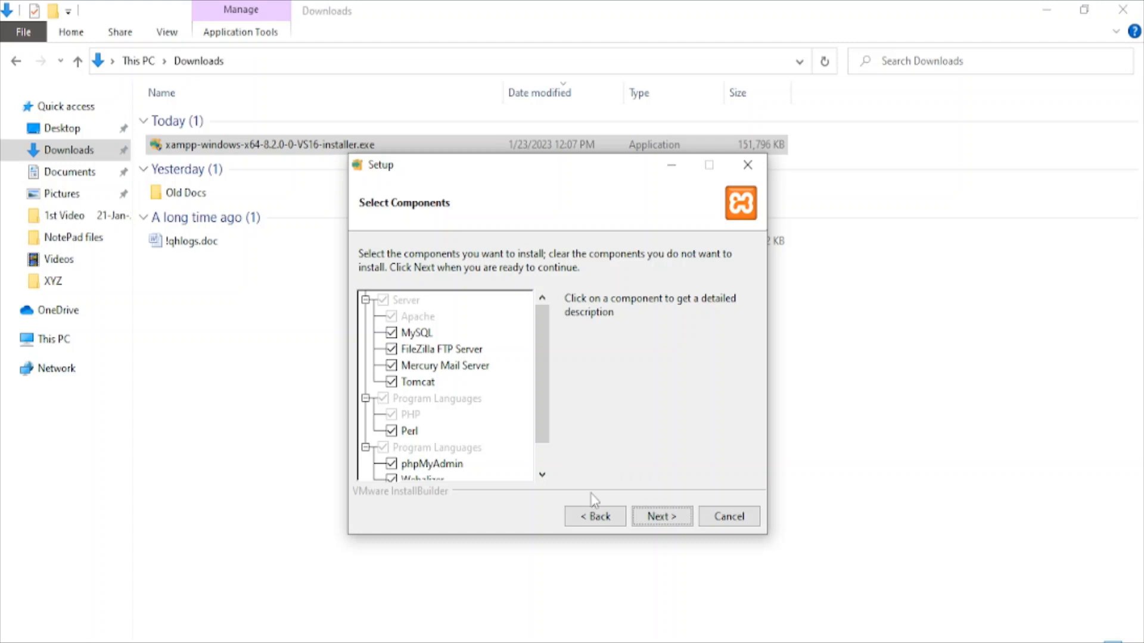
click(660, 517)
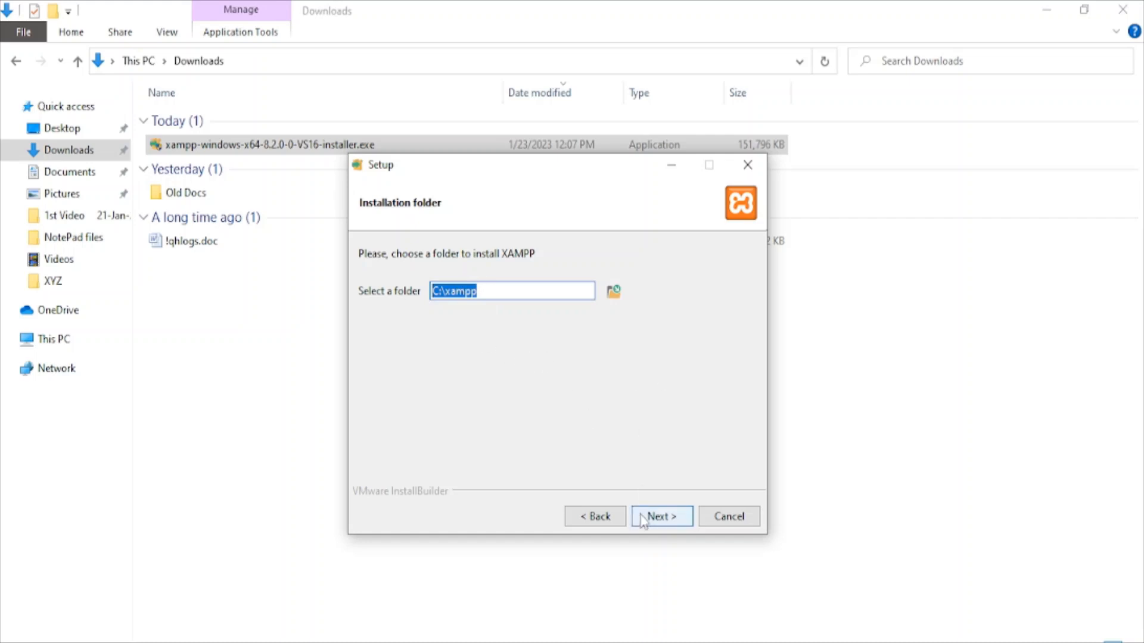
- Keep C:\xampp as the installation folder and English as the language, and start installing XAMPP
click(661, 517)
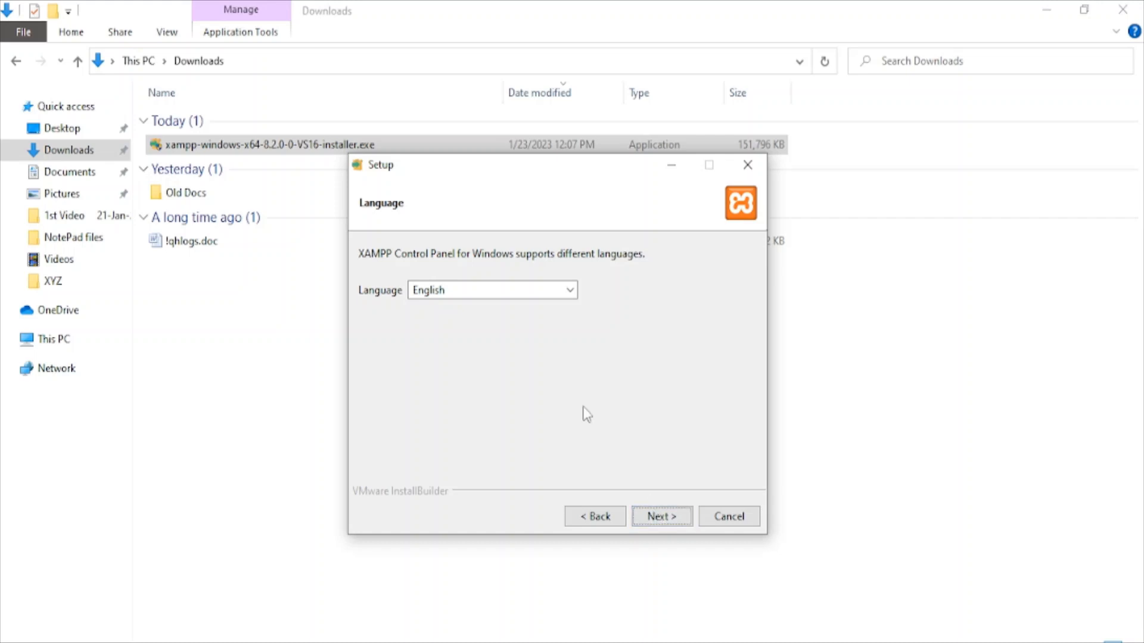
click(657, 517)
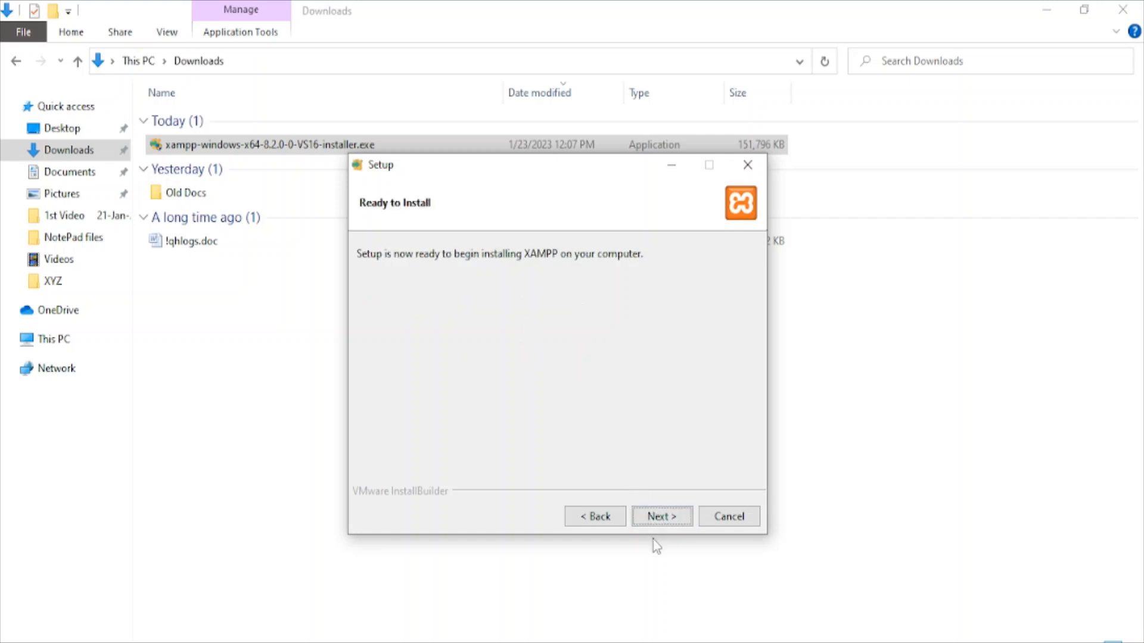
click(663, 515)
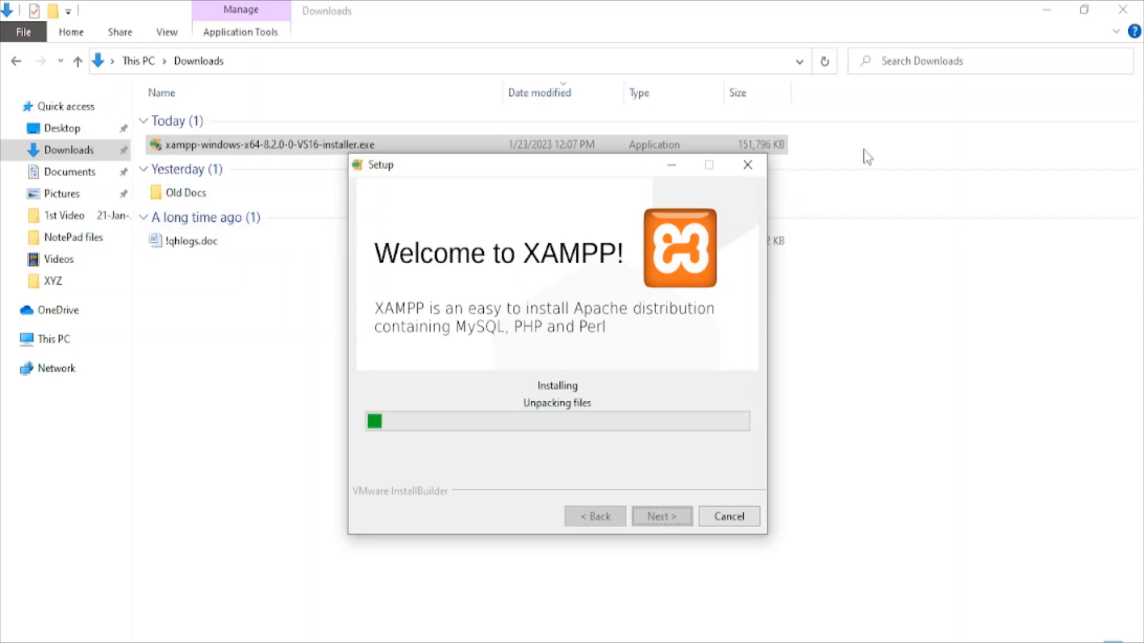
- Return to the MySQL Community Downloads page in the browser and start the Workbench MSI download without logging in
click(1046, 10)
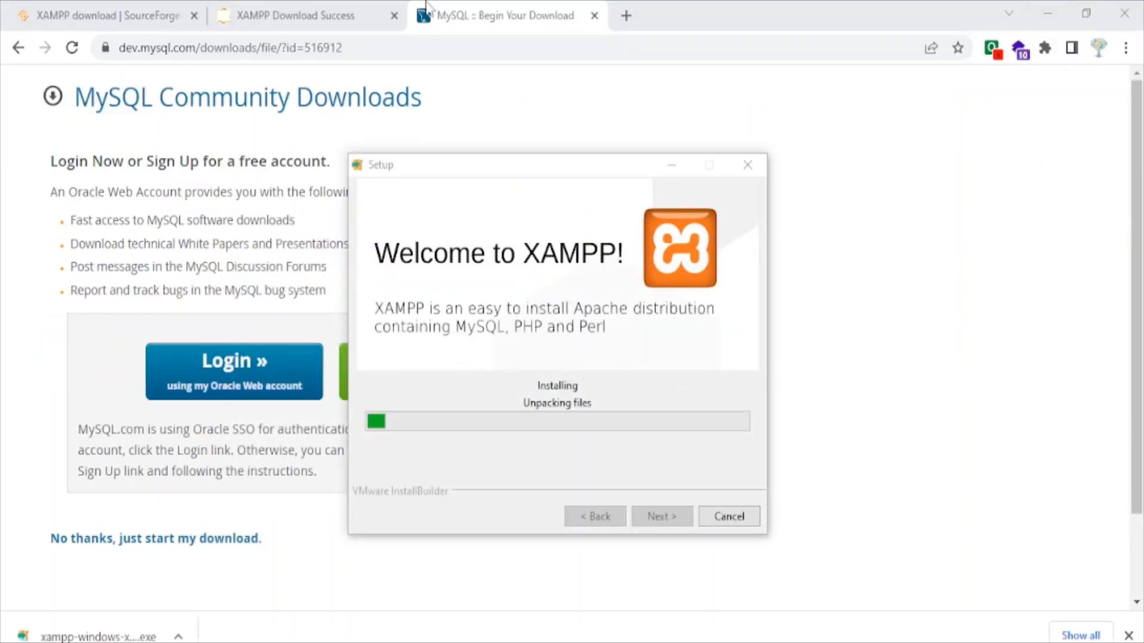
scroll(36, 363, down, 2)
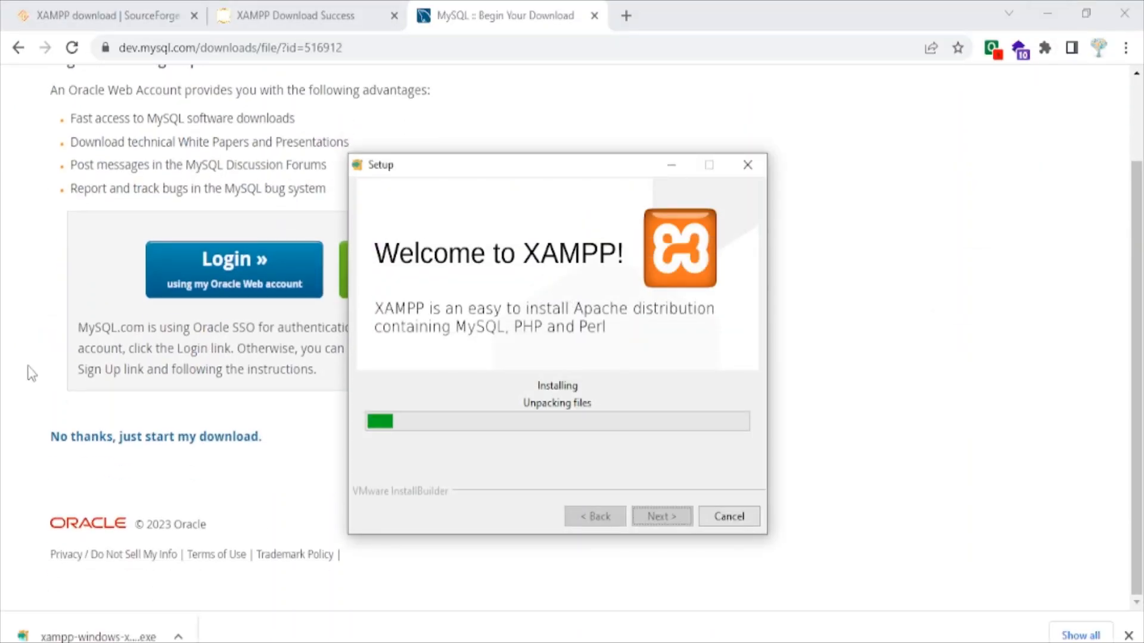
click(671, 166)
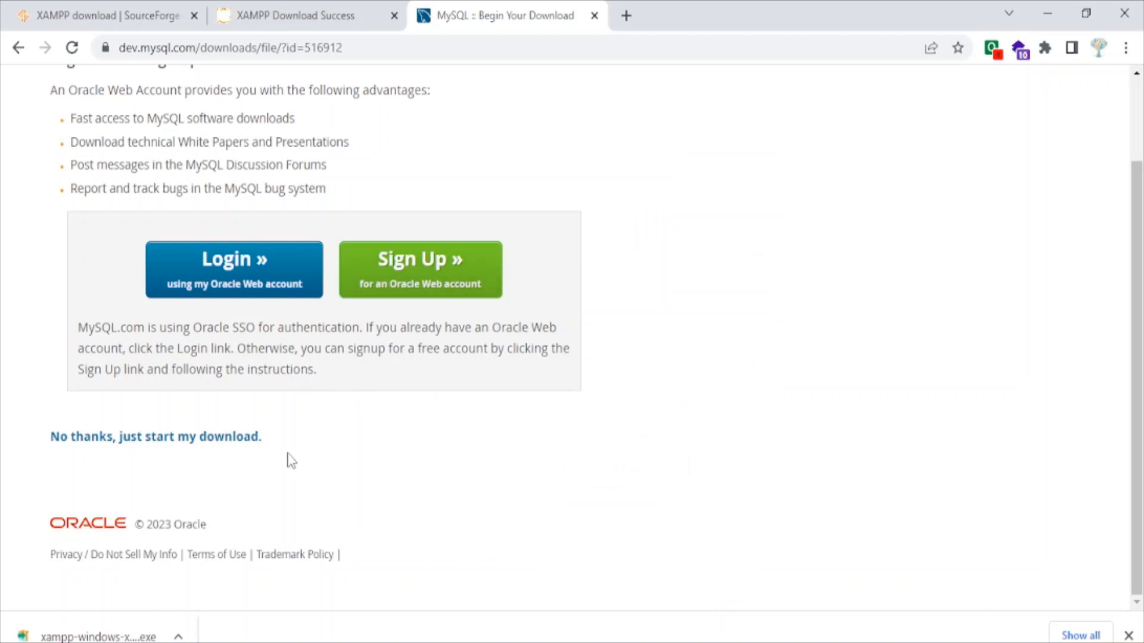
scroll(65, 241, up, 2)
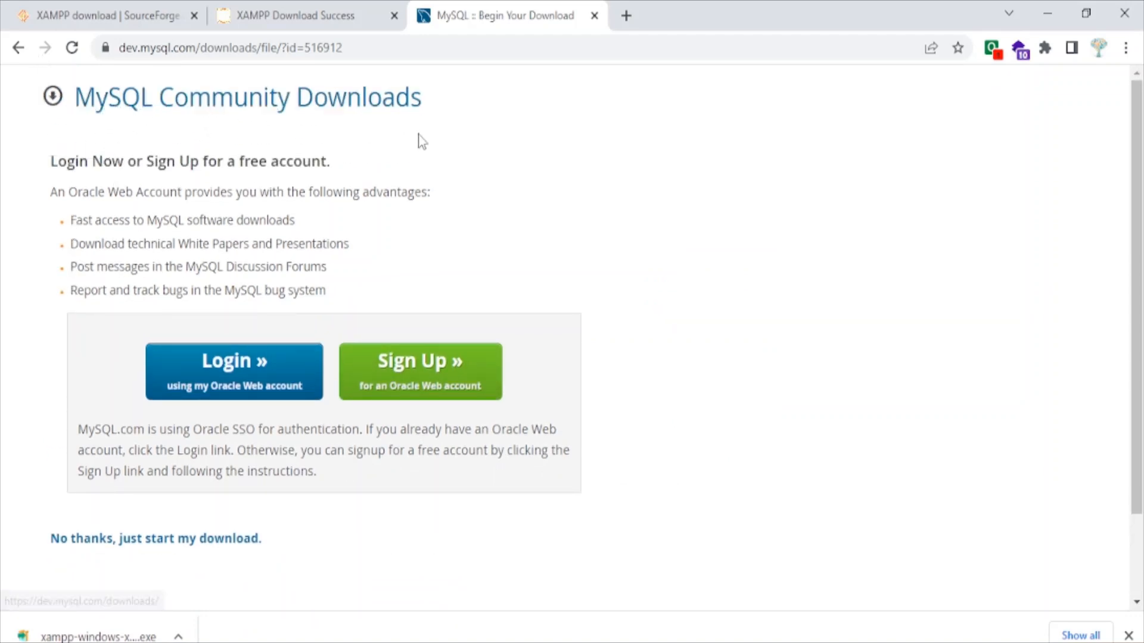
scroll(360, 225, down, 2)
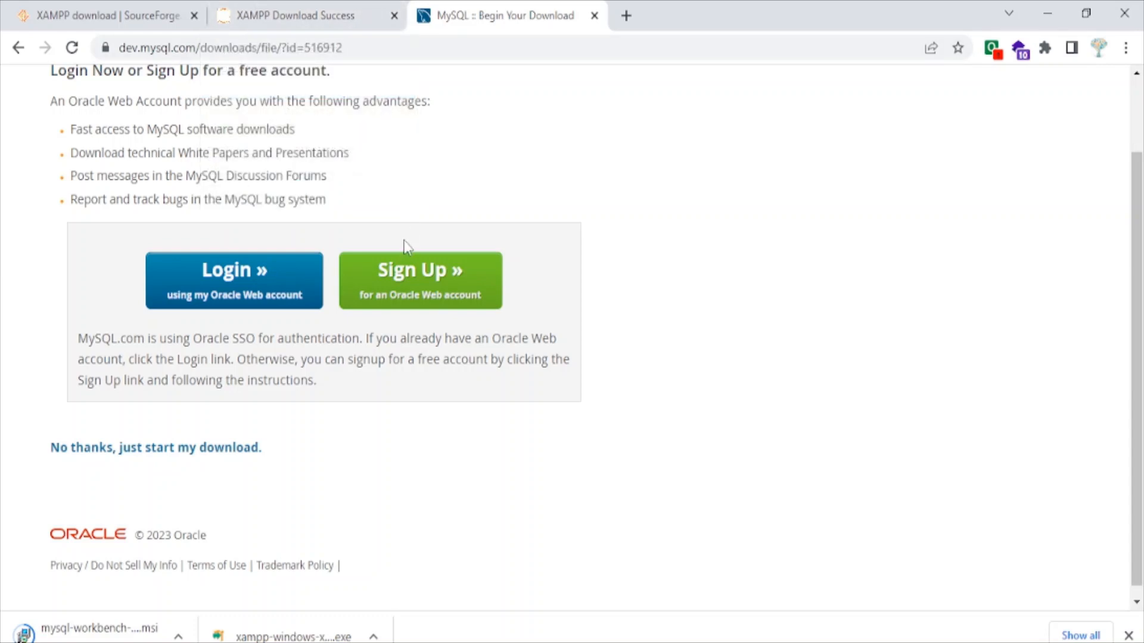
scroll(571, 256, up, 2)
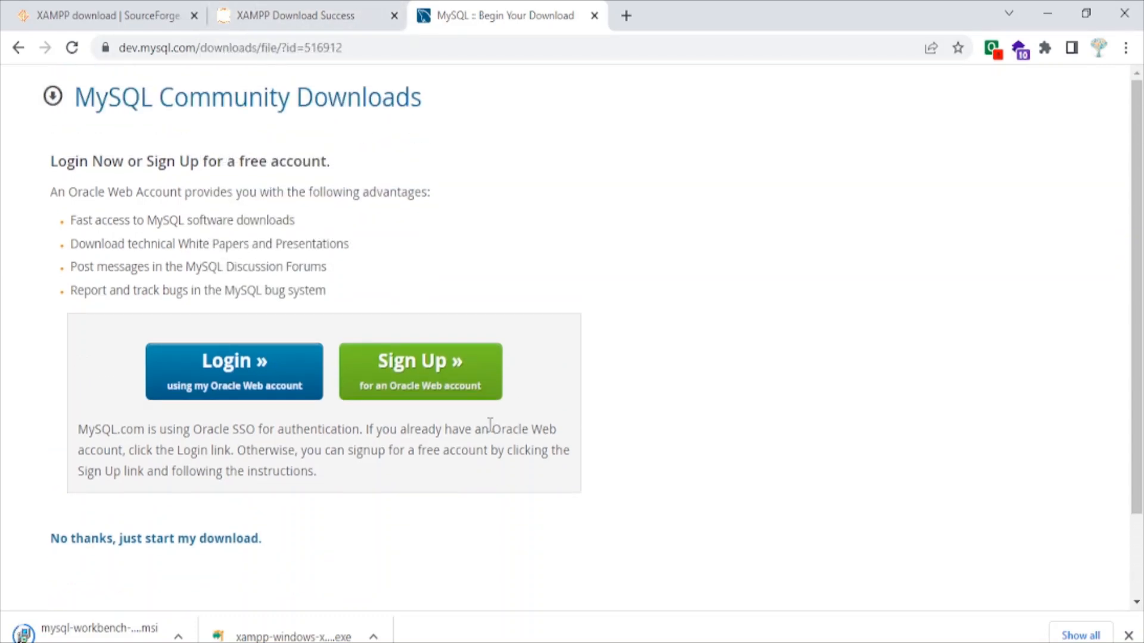
- Run mysql-workbench-community-8.0.32-winx64.msi from Downloads and install it with the default destination folder and the Complete setup type
mouse_move(503, 632)
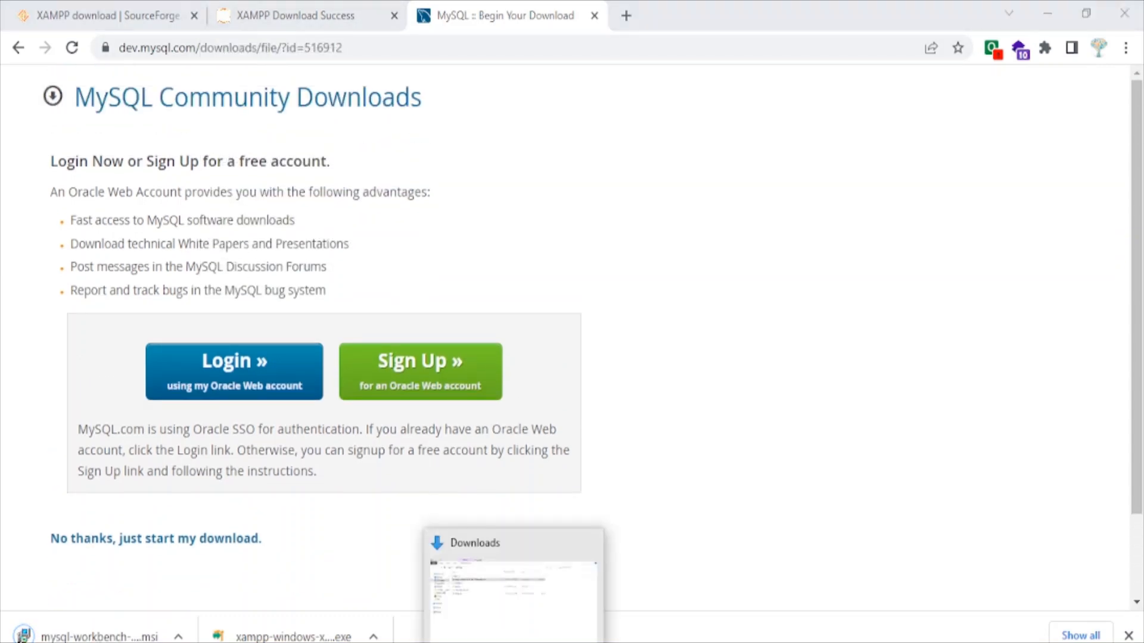
click(546, 536)
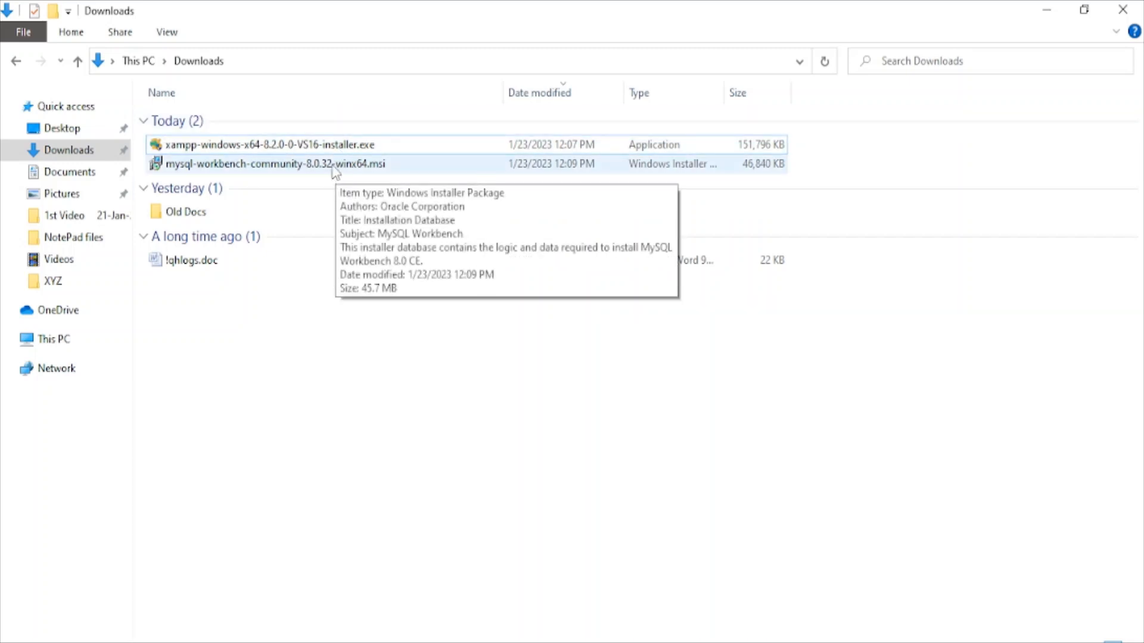
double_click(282, 171)
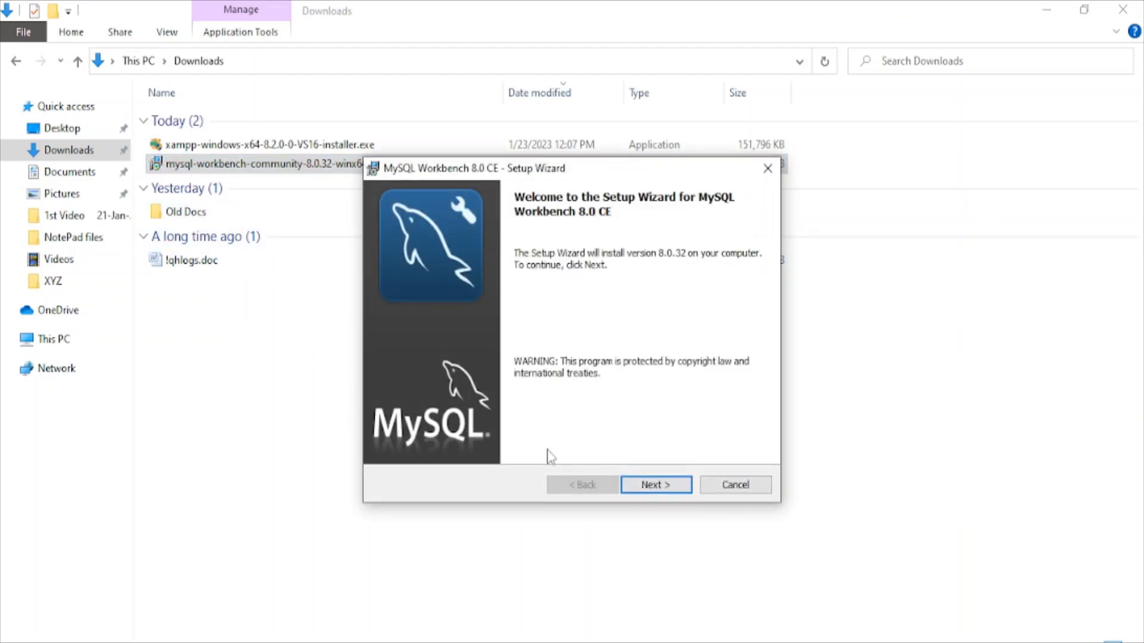
click(656, 494)
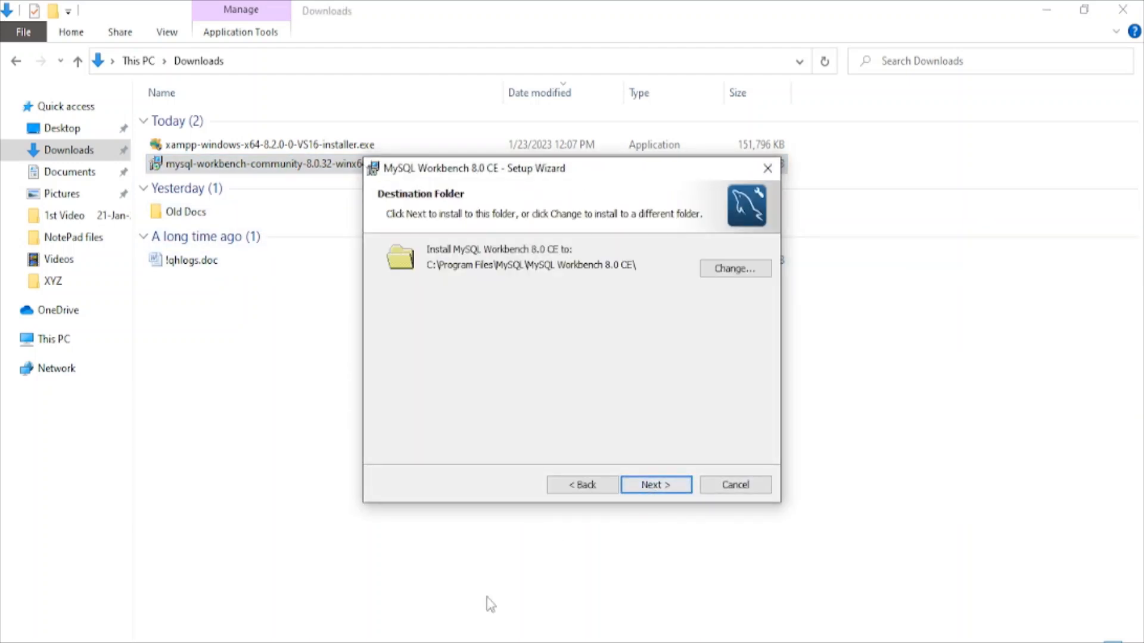
click(653, 487)
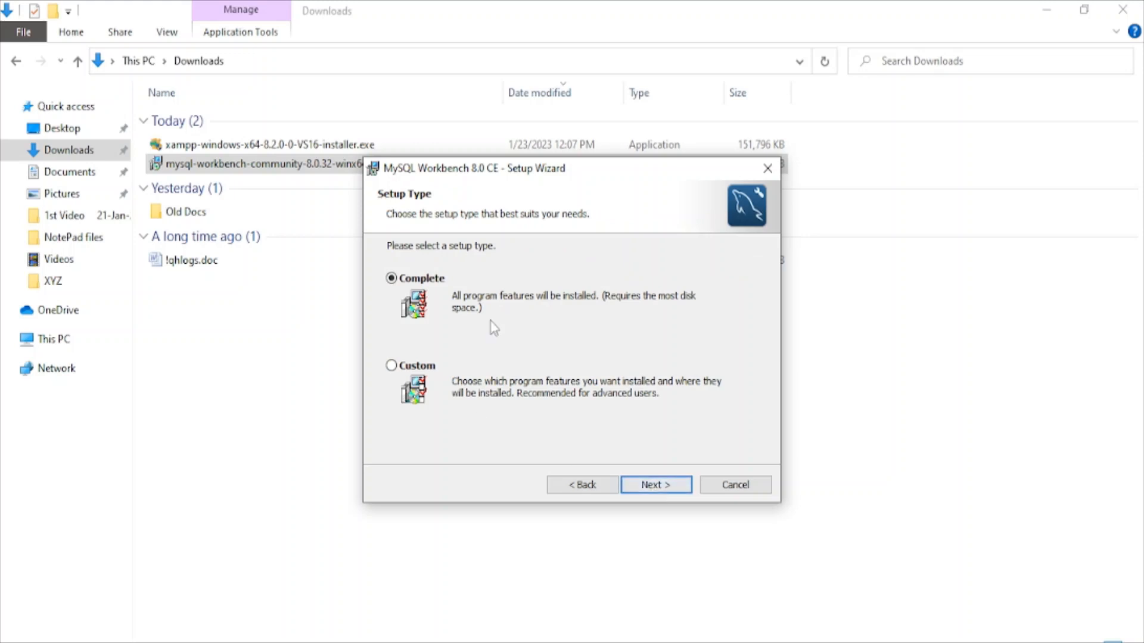
click(654, 486)
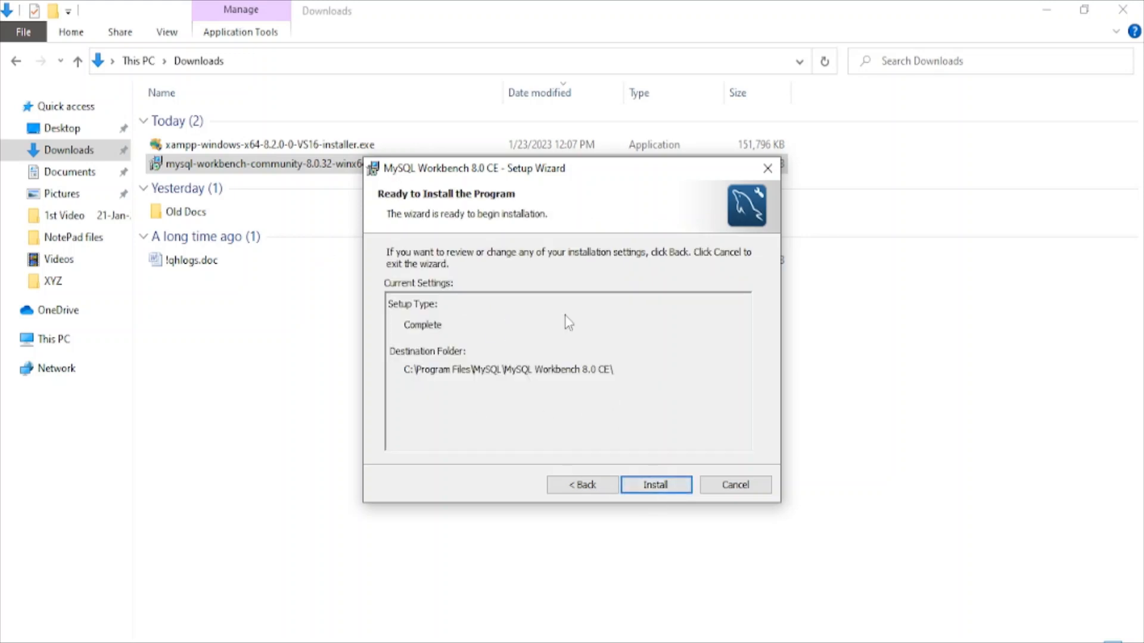
click(672, 495)
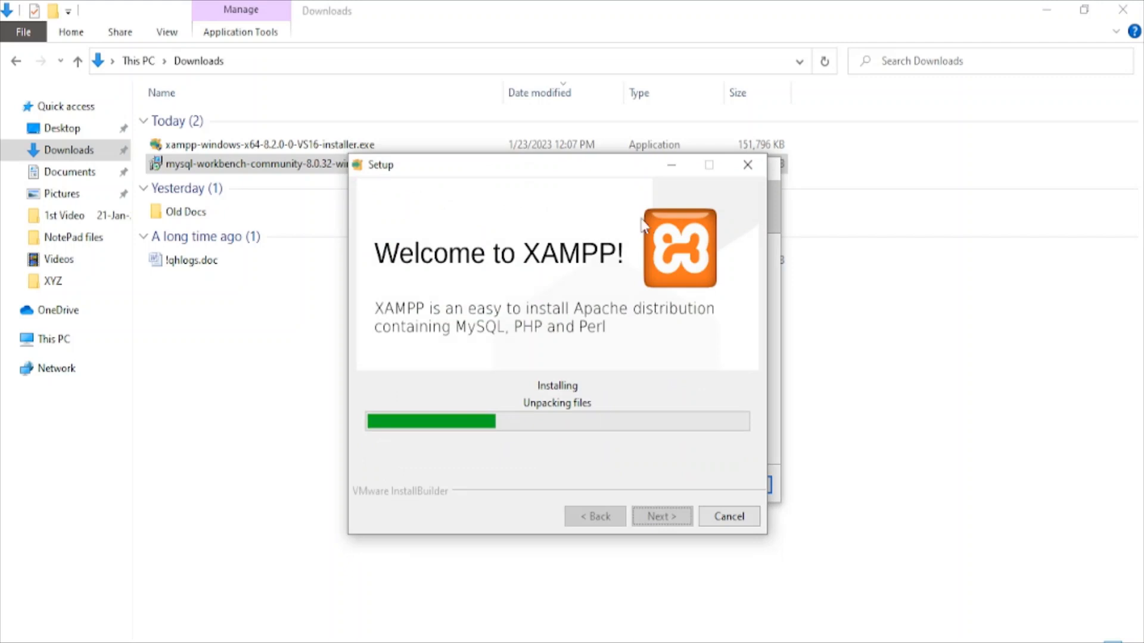
- Arrange the XAMPP and MySQL Workbench setup windows side by side, and finish the Workbench wizard with launching MySQL Workbench enabled
drag(569, 172, 222, 155)
drag(497, 173, 708, 144)
drag(173, 156, 318, 126)
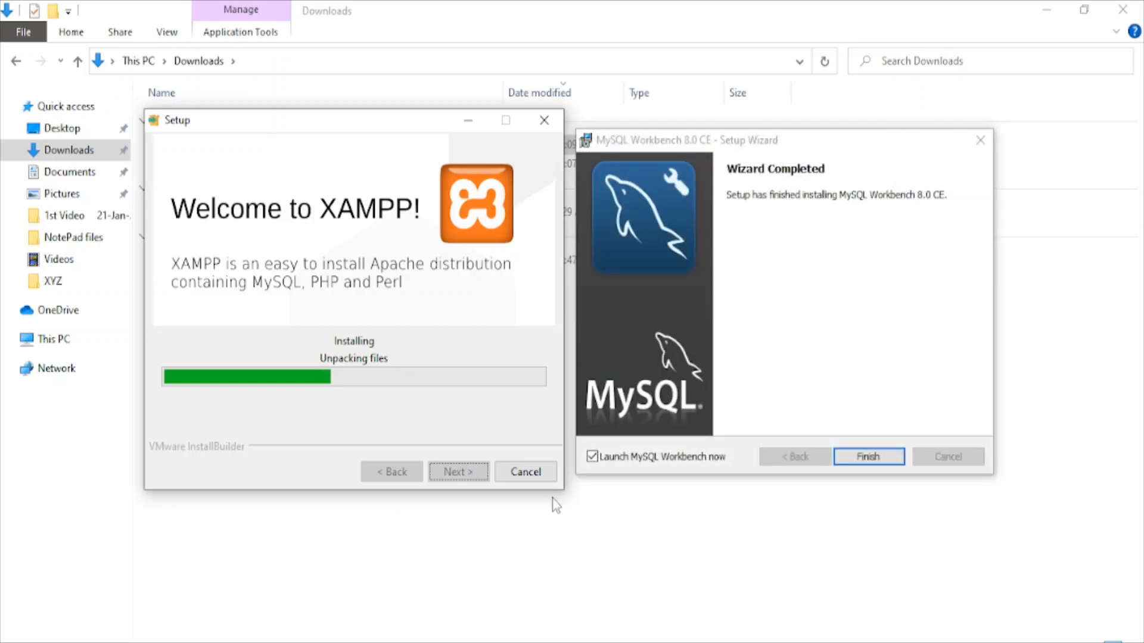
click(862, 460)
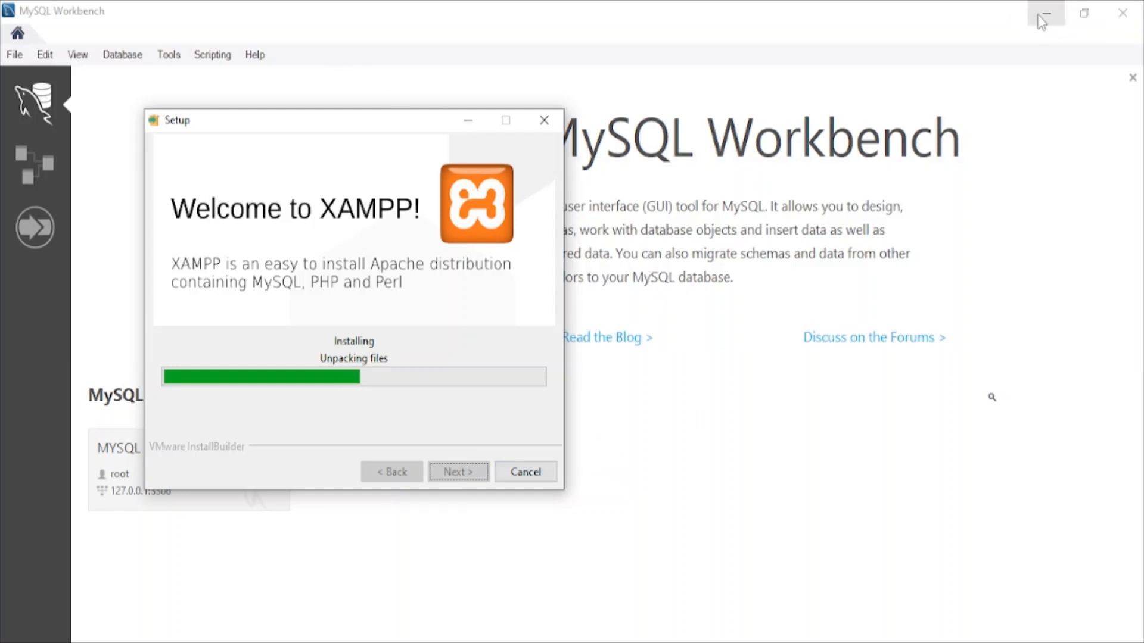
- Return to the XAMPP setup window and finish the installation with the option to start the Control Panel enabled
click(369, 92)
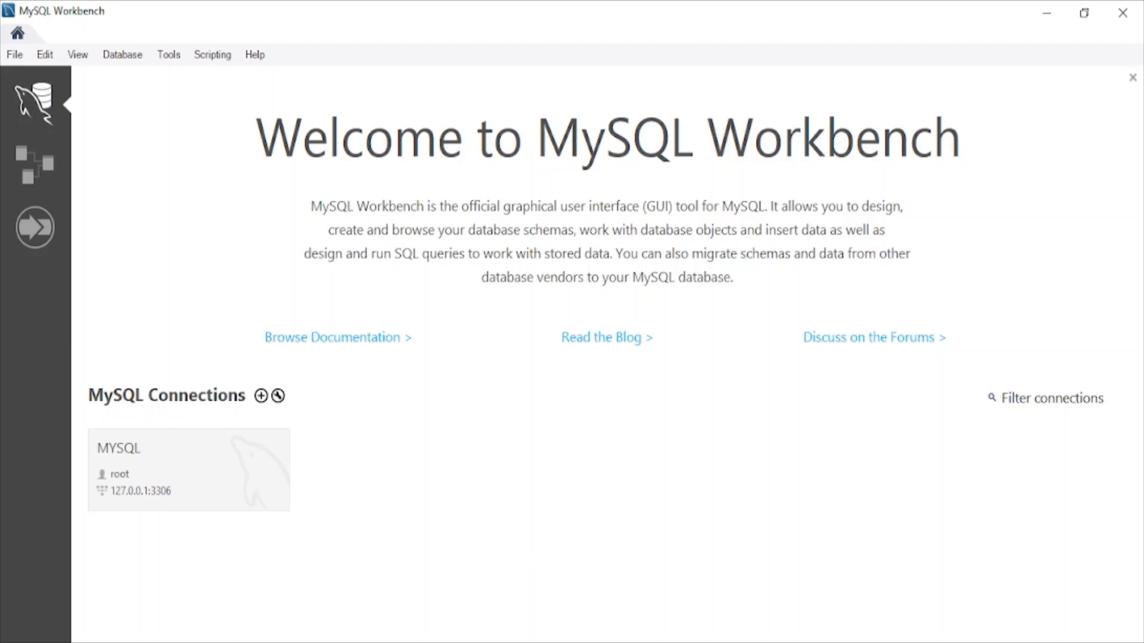
click(655, 641)
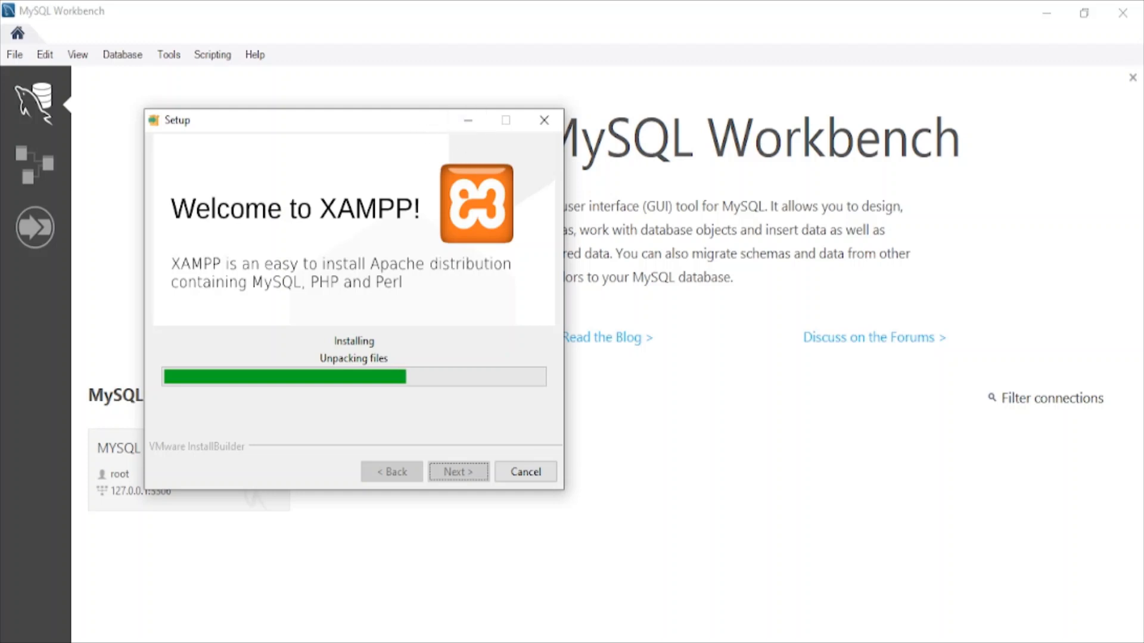
click(310, 579)
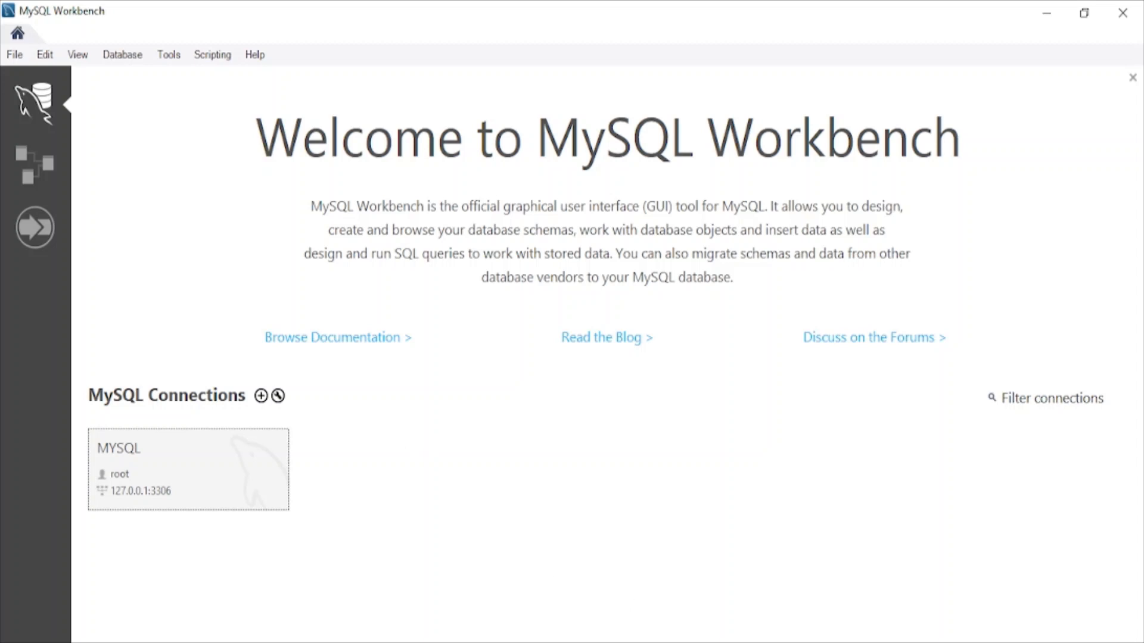
click(649, 642)
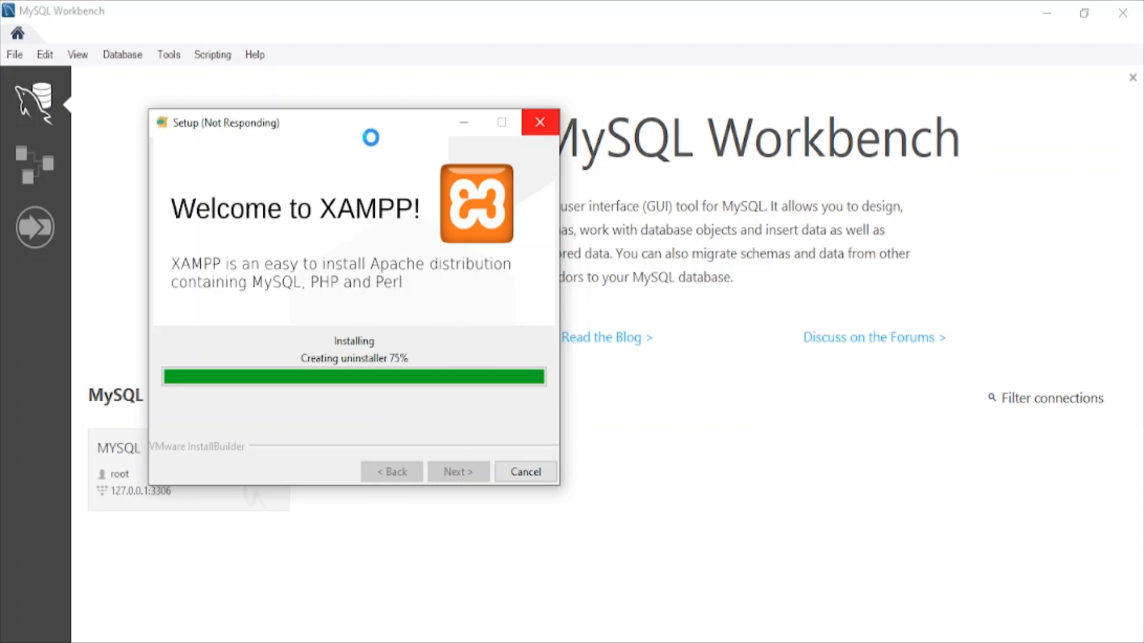
click(379, 143)
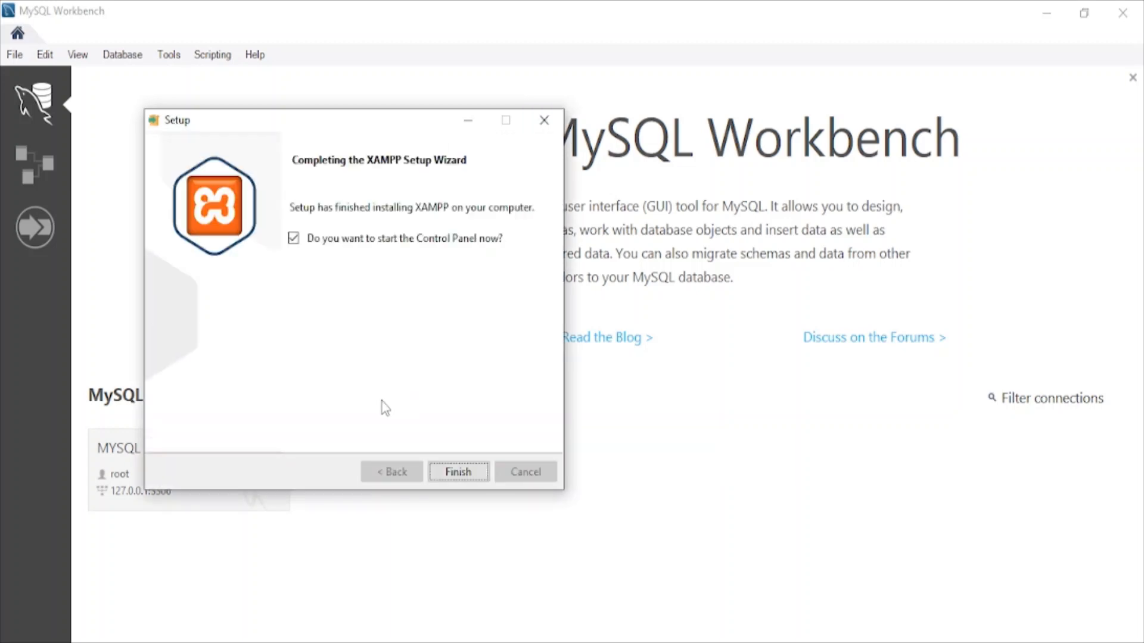
click(452, 474)
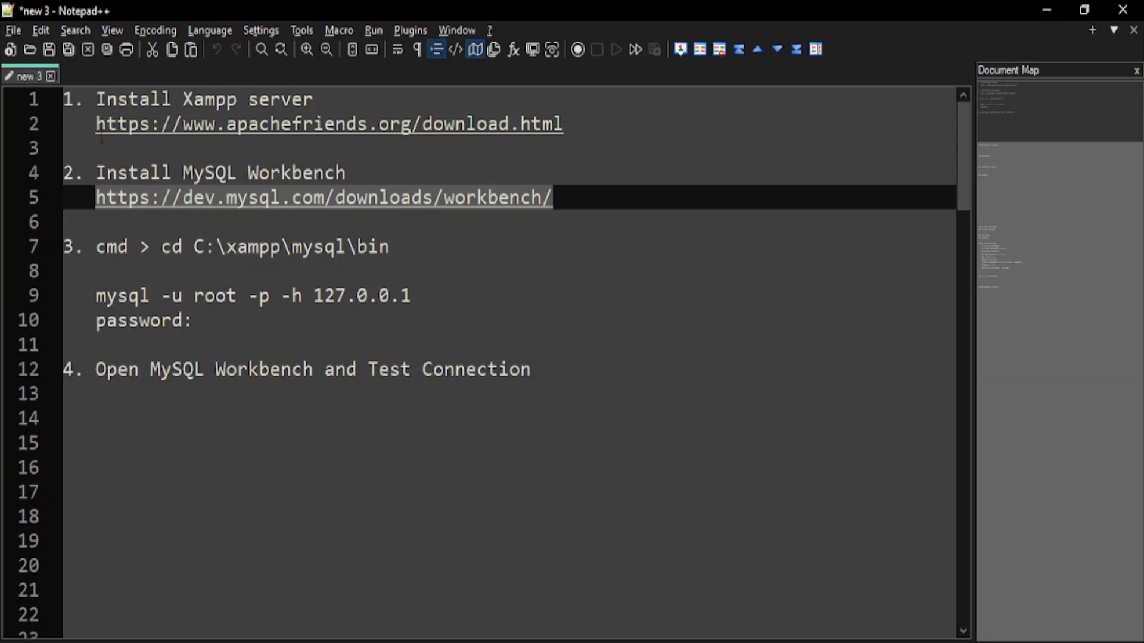
key(Up)
key(Up)
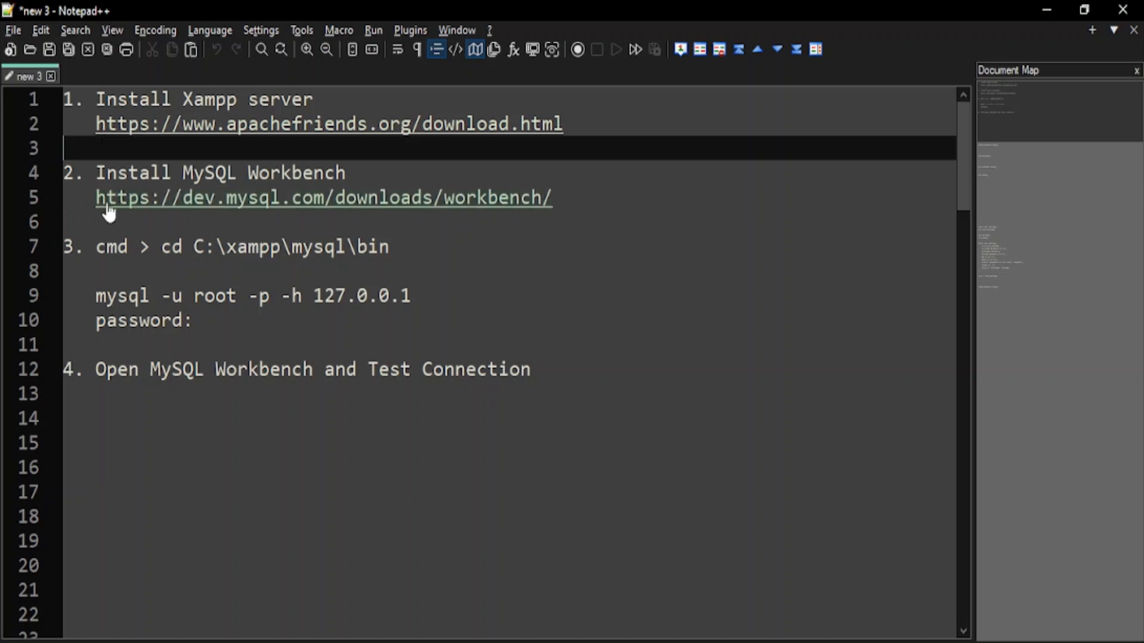
click(86, 218)
click(100, 293)
- Switch to the XAMPP Control Panel, start the MySQL and Apache modules, and minimize the panel
key(alt+Tab)
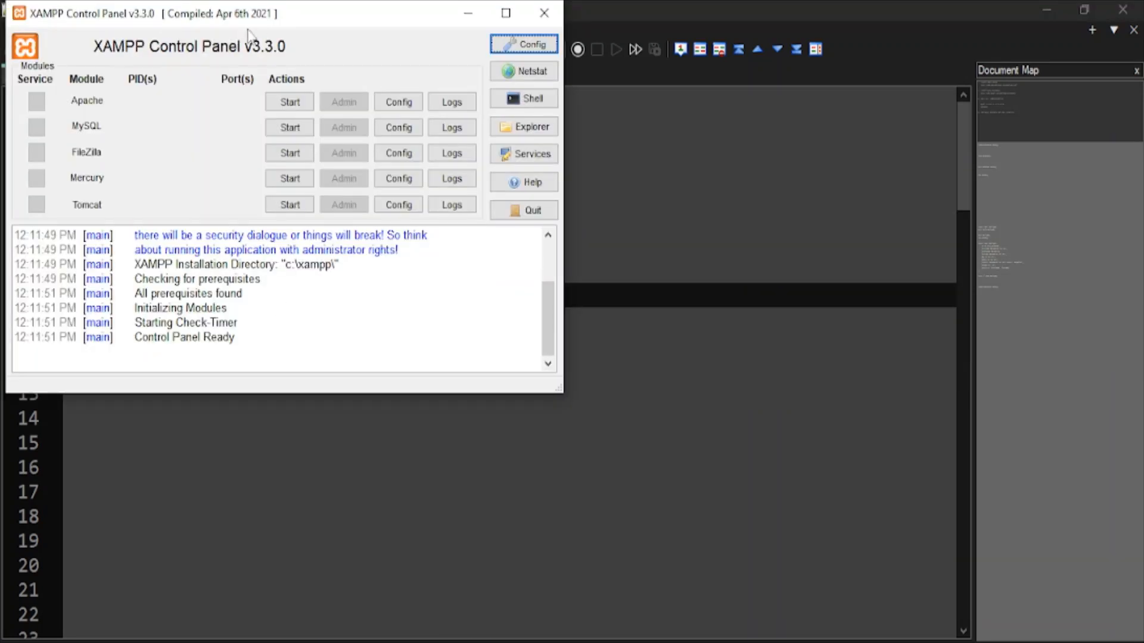
drag(262, 24, 461, 81)
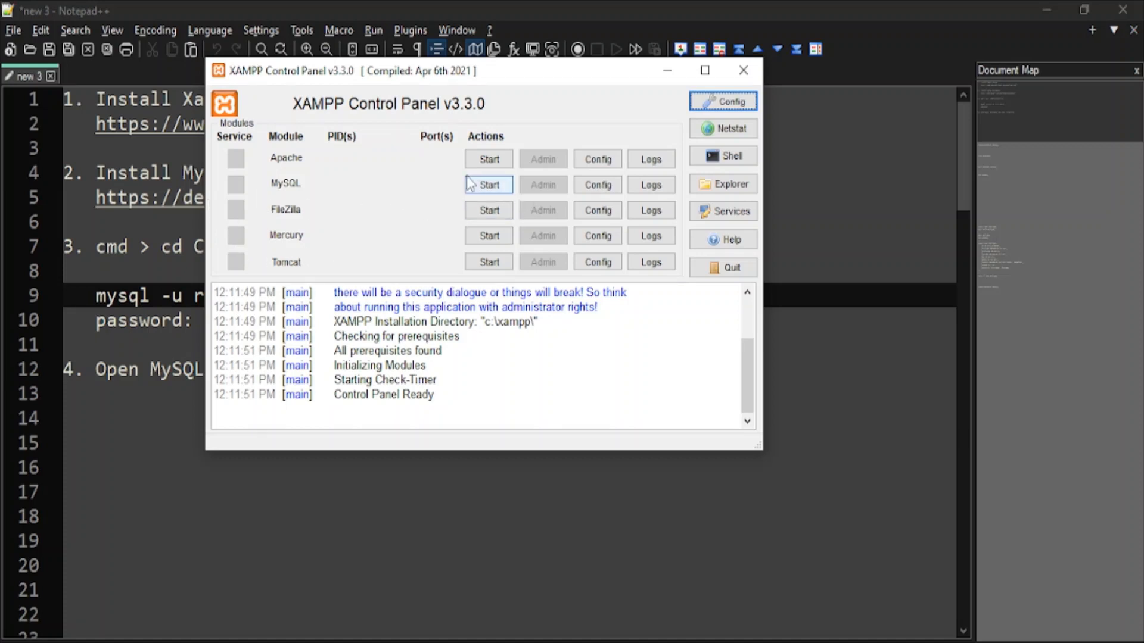
click(474, 189)
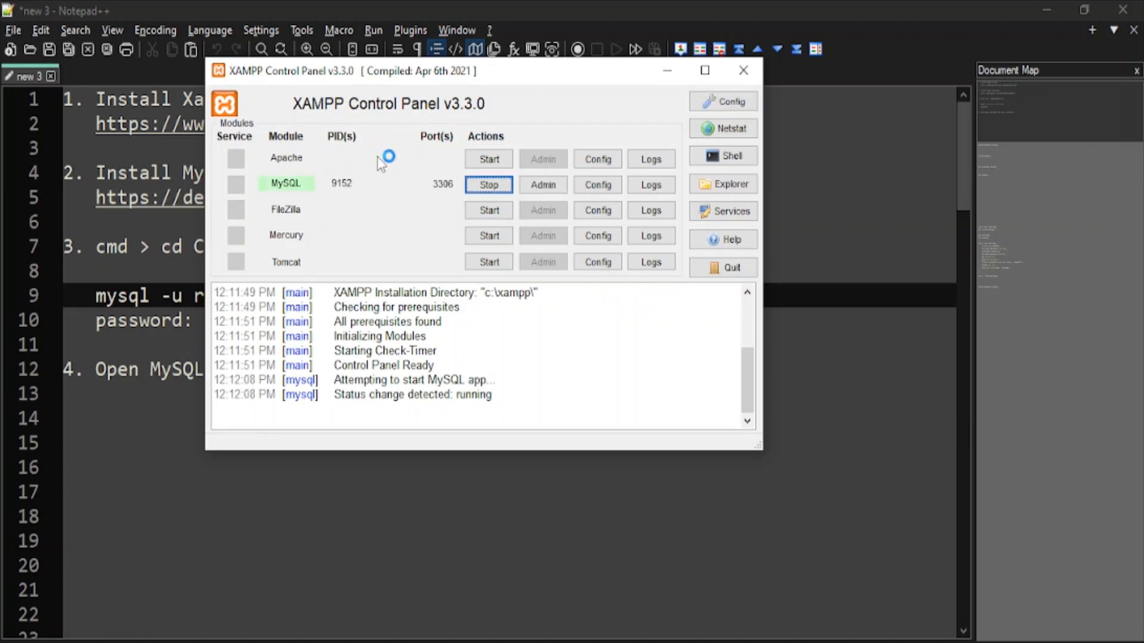
click(486, 159)
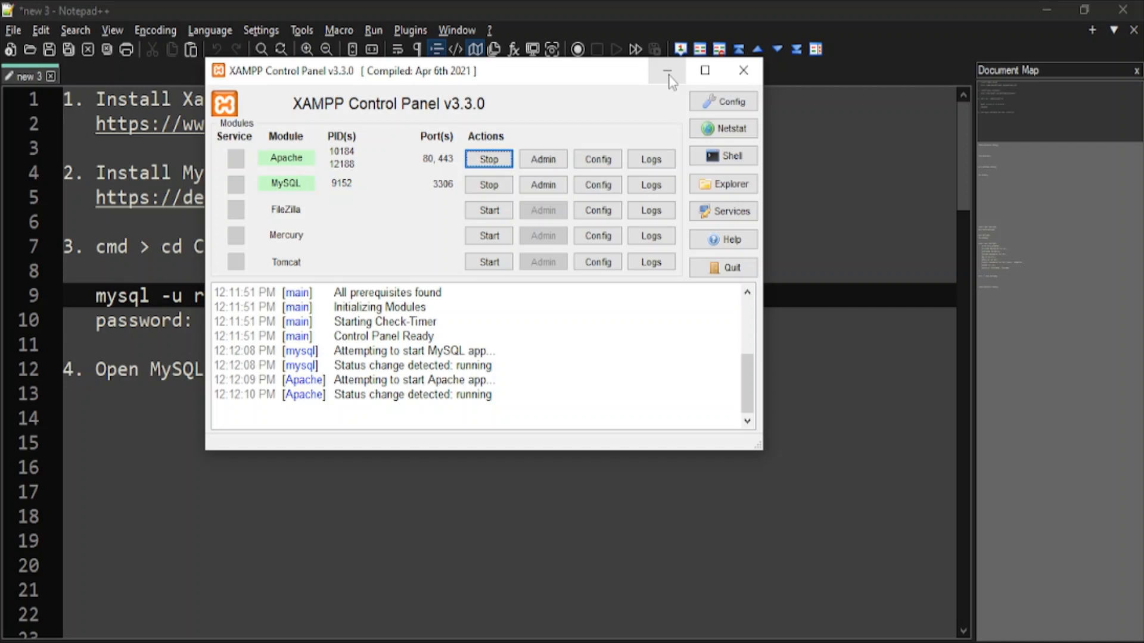
click(668, 71)
- Open Command Prompt from a Windows search for cmd and place its window below the connection commands in the notes
click(278, 450)
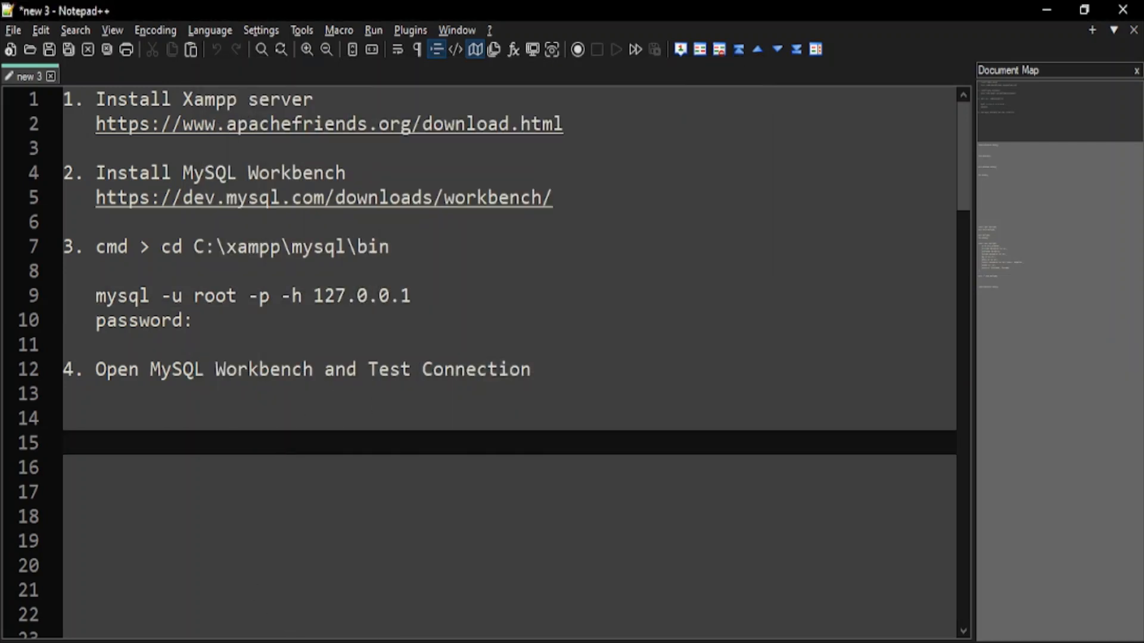
key(super)
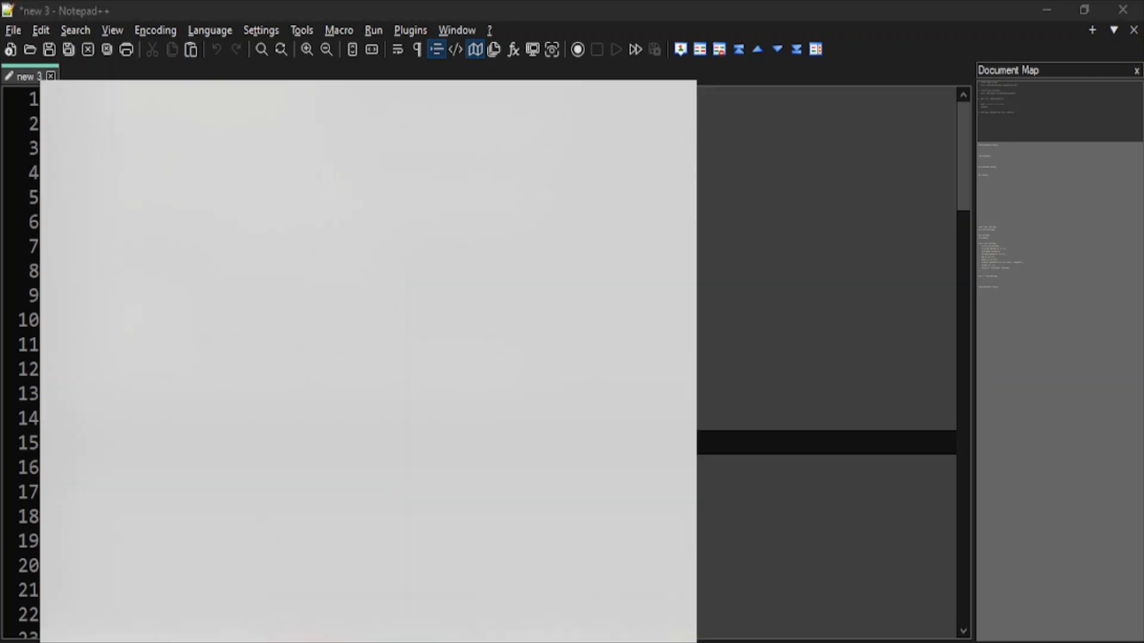
text(cmd)
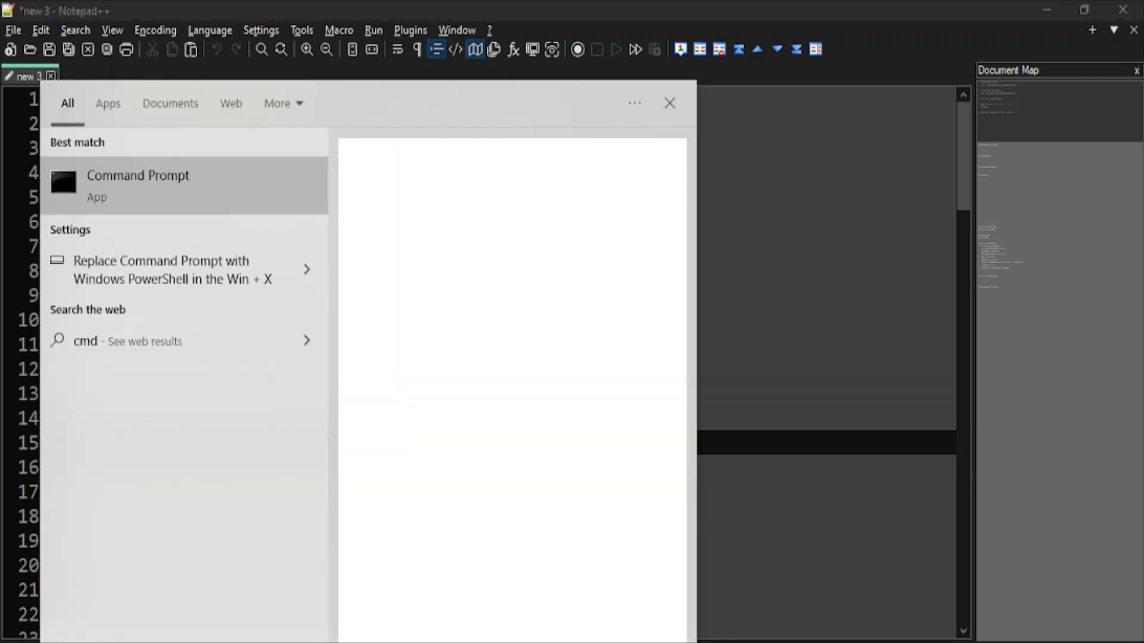
click(180, 186)
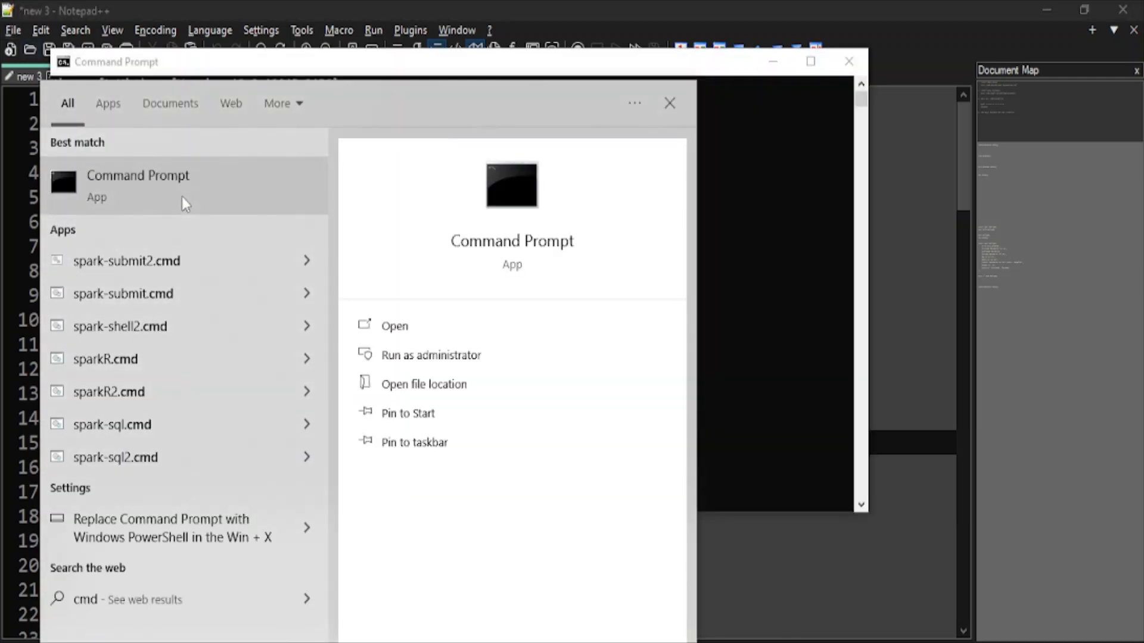
click(787, 214)
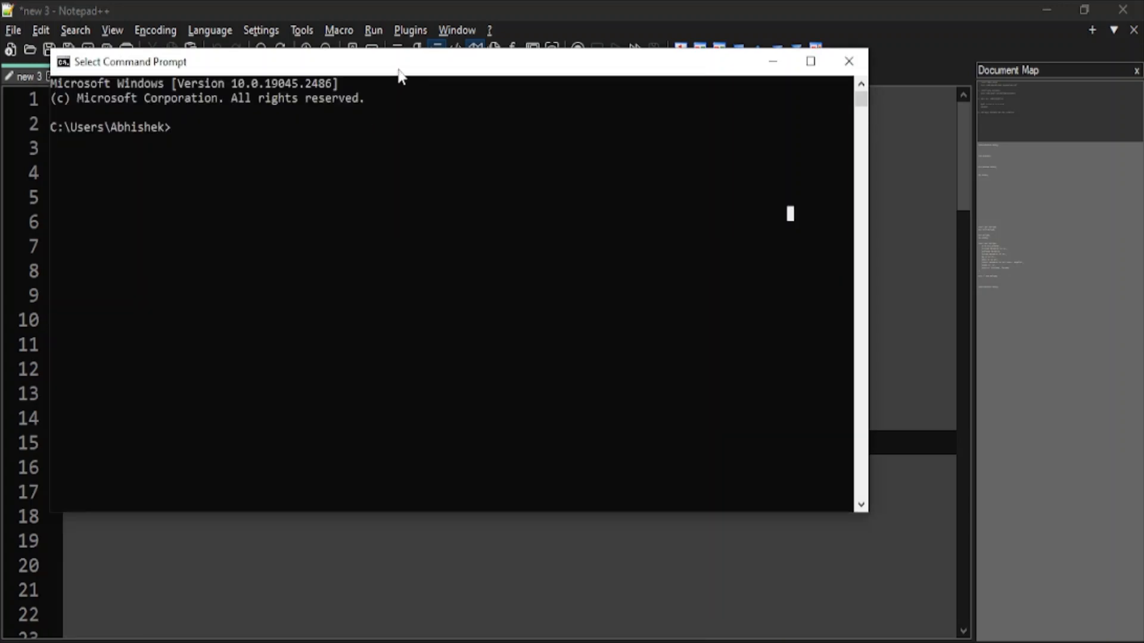
drag(399, 69, 532, 175)
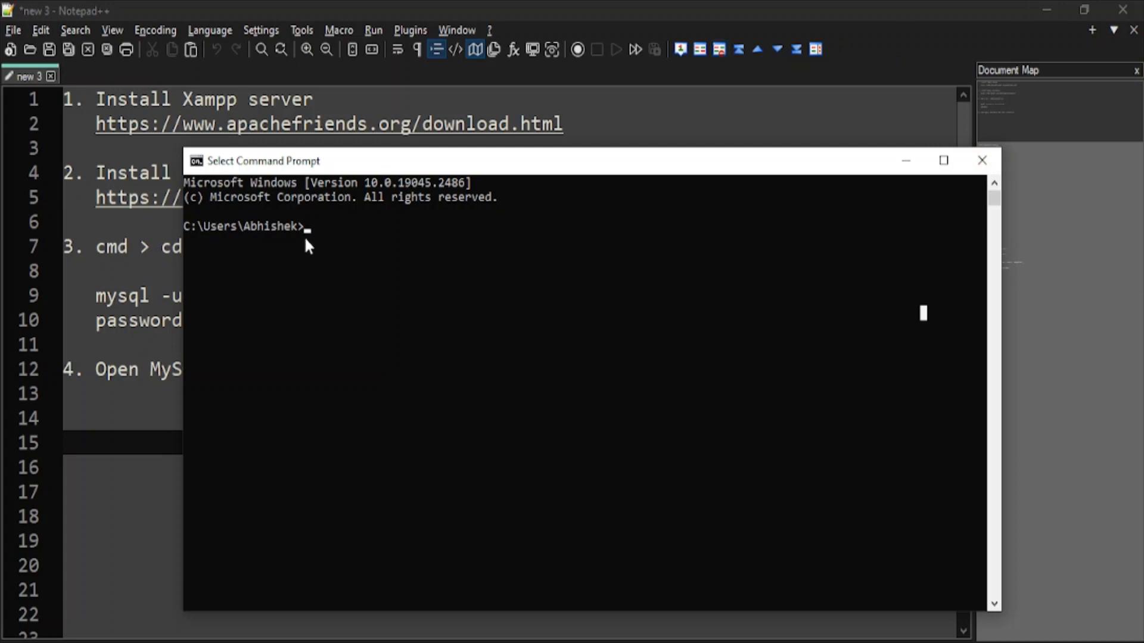
drag(459, 162, 420, 386)
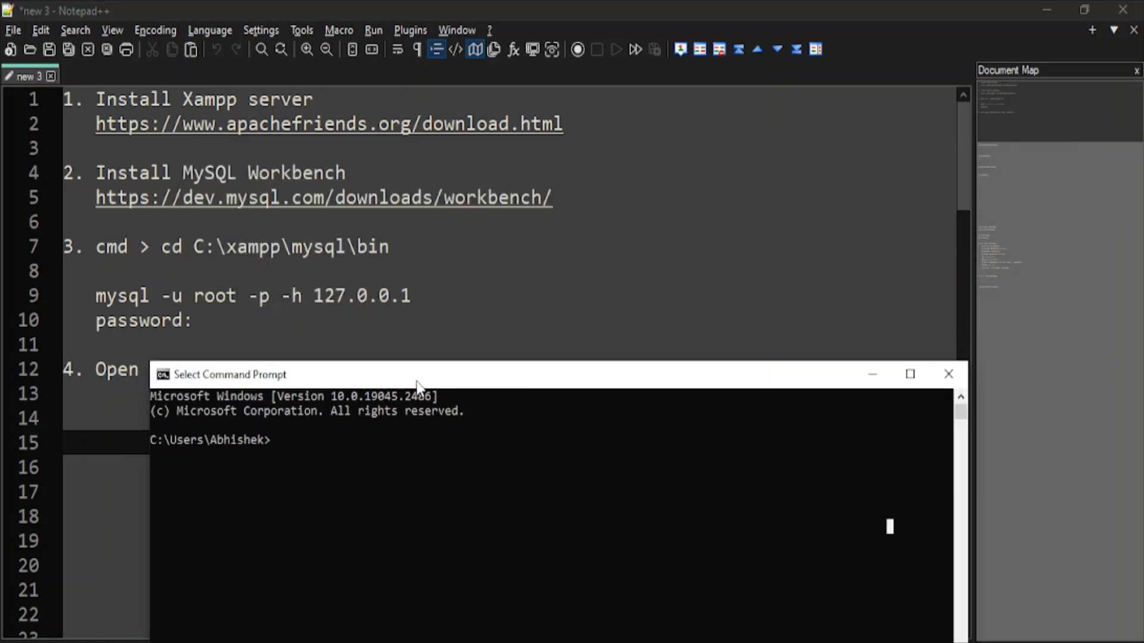
- Copy the command cd C:\xampp\mysql\bin from the notes and run it in a maximized Command Prompt
drag(405, 267, 159, 271)
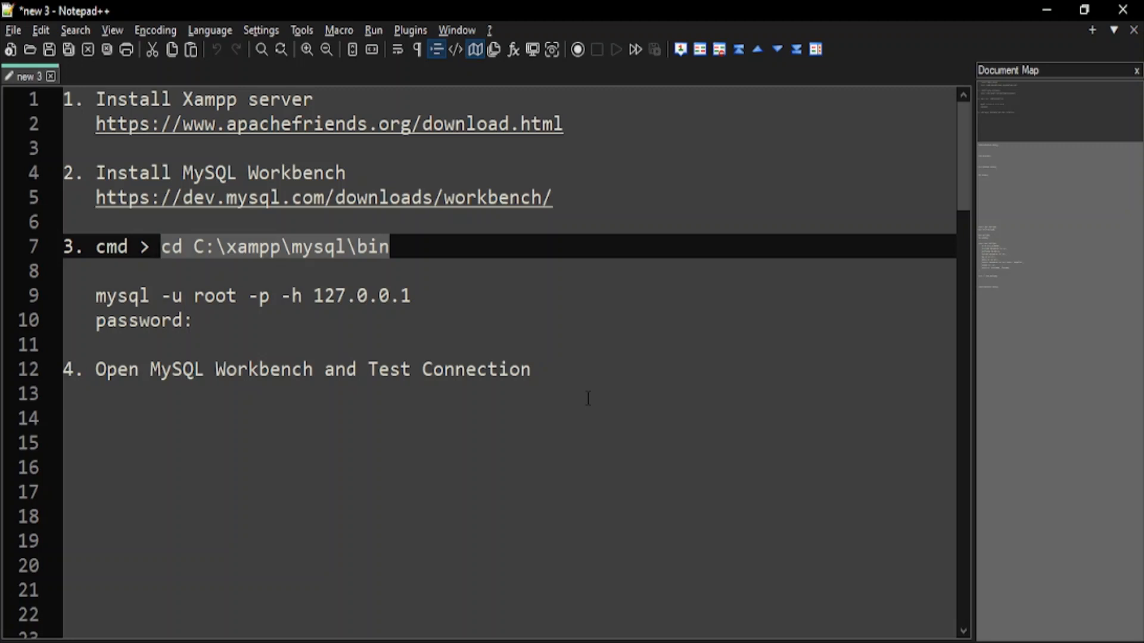
key(alt+Tab)
click(548, 398)
double_click(551, 383)
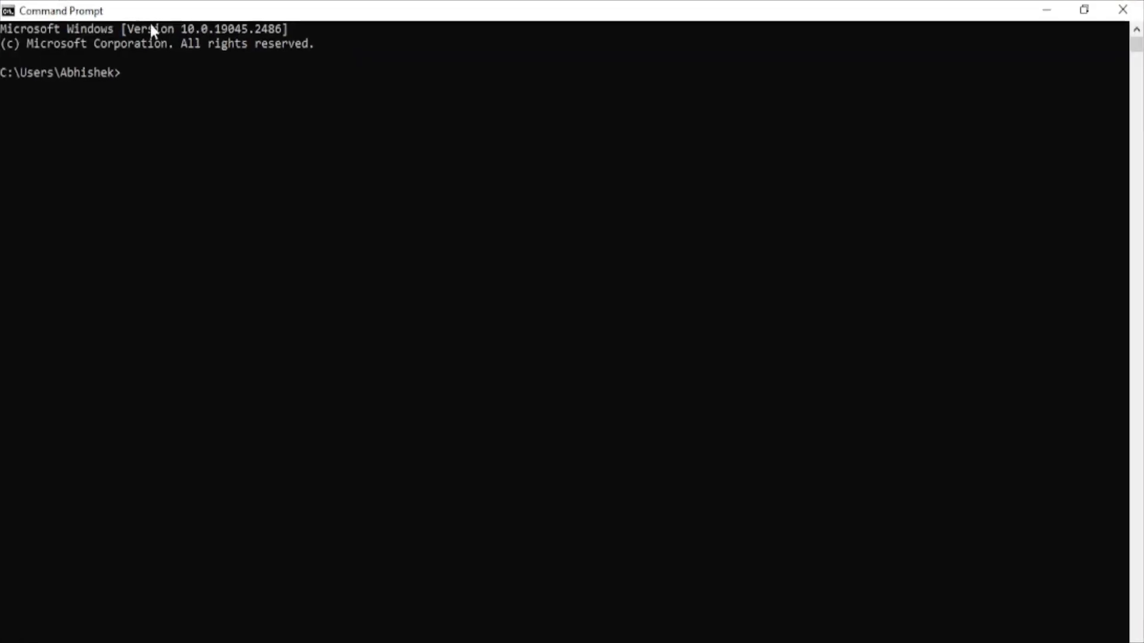
click(134, 84)
key(Escape)
text(cd C:\xampp\mysql\bin)
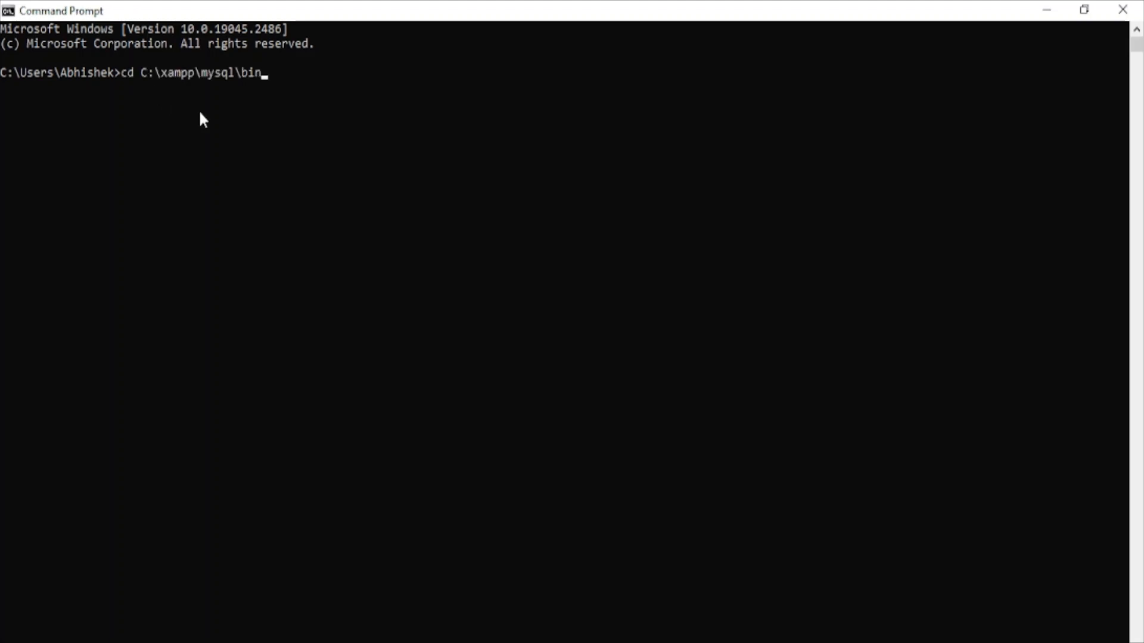
key(Return)
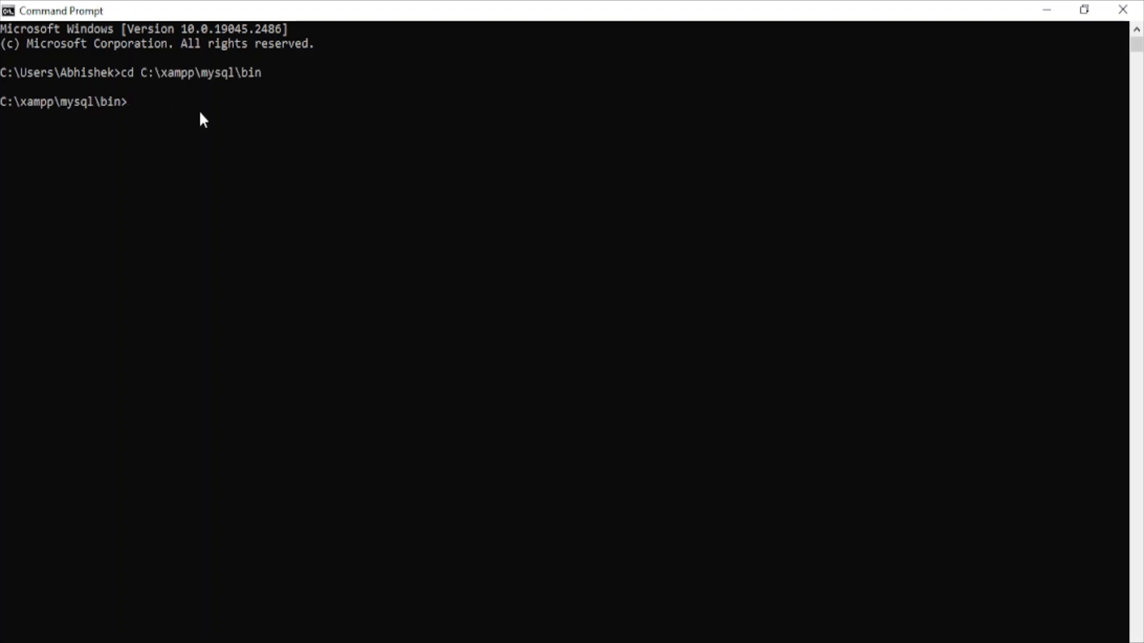
- Copy the command mysql -u root -p -h 127.0.0.1 from line 9 of the notes into Command Prompt at the C:\xampp\mysql\bin prompt
click(1082, 11)
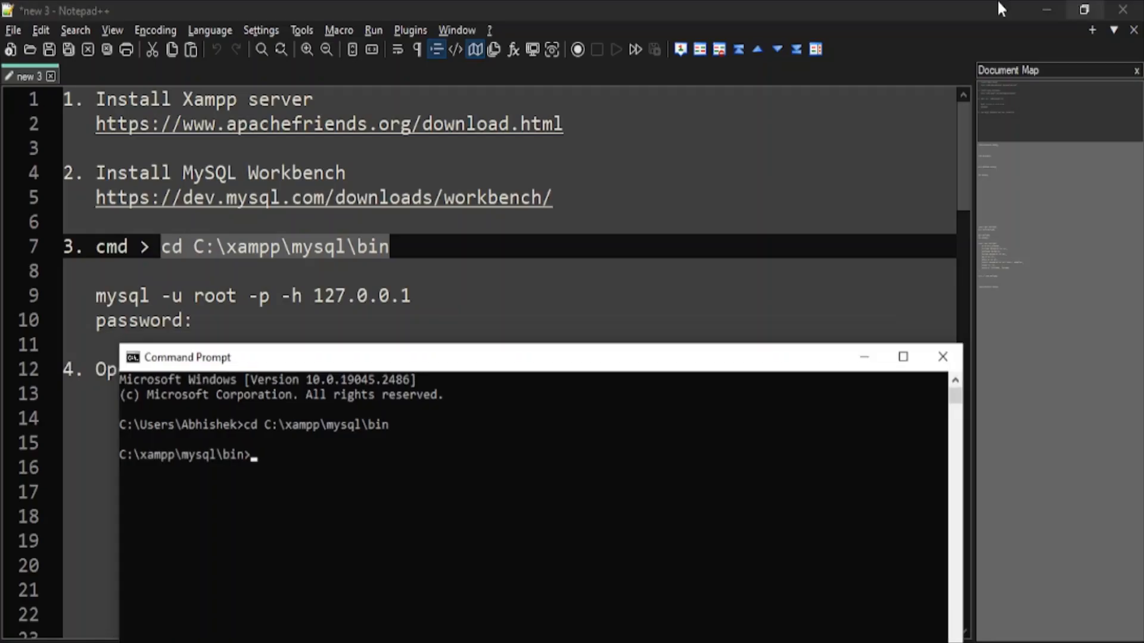
click(428, 301)
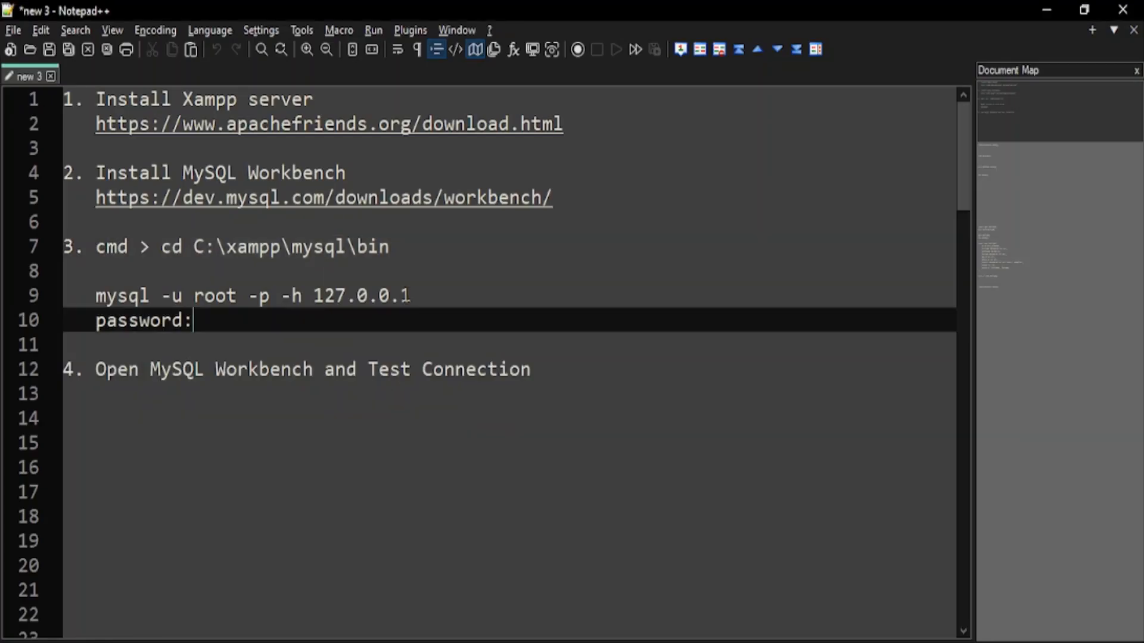
drag(417, 297, 95, 296)
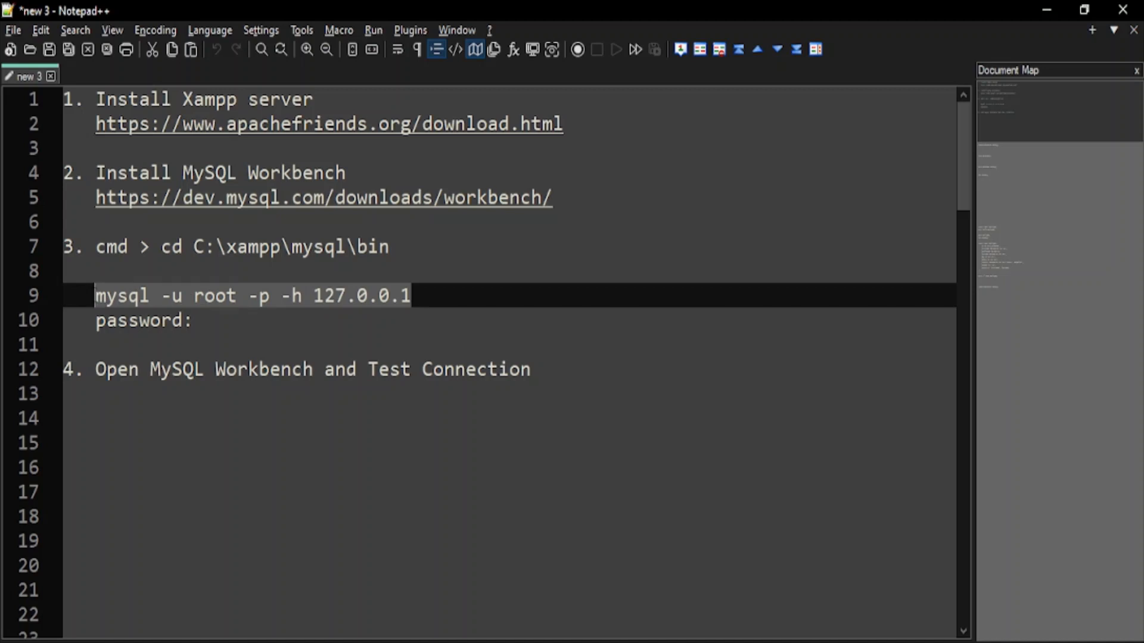
key(alt+Tab)
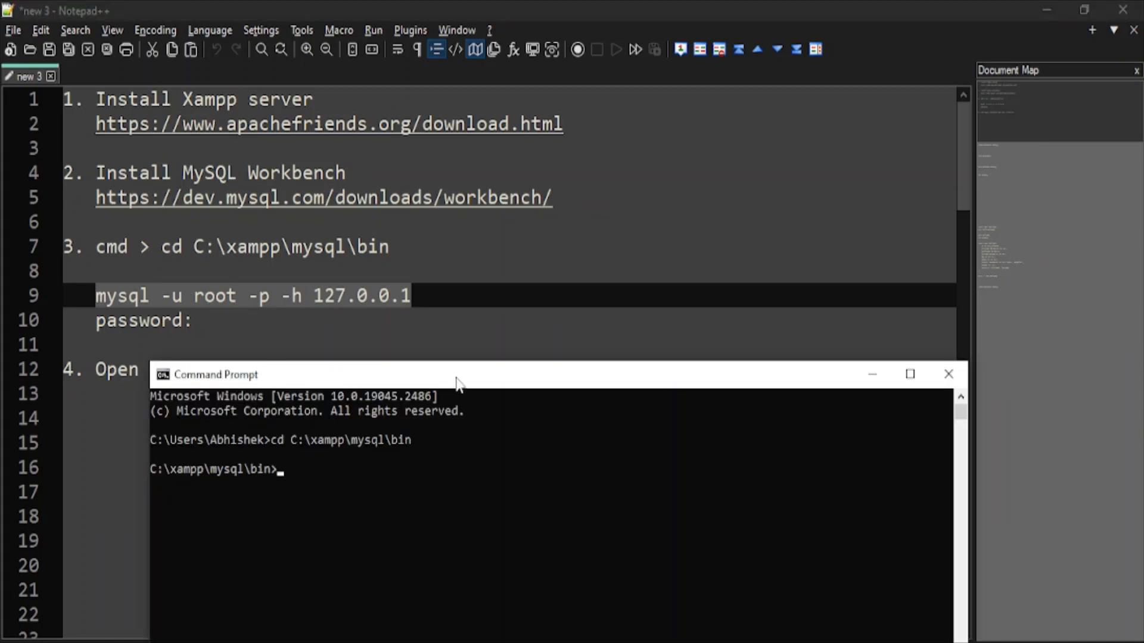
drag(456, 383, 472, 176)
right_click(303, 266)
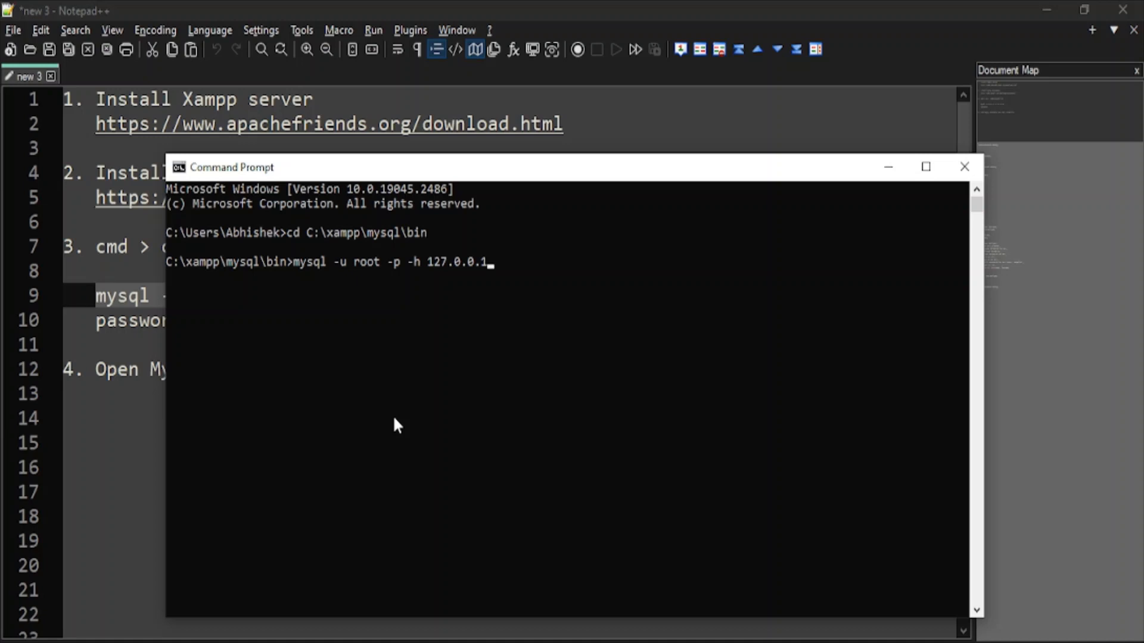
key(Left)
key(Left)
key(Left)
key(Left)
key(Left)
key(Left)
key(Left)
key(Left)
key(Left)
key(Left)
key(Left)
key(Left)
key(Left)
key(Left)
key(Left)
key(Left)
key(Left)
key(Left)
key(Left)
key(Left)
key(Left)
key(Left)
key(Left)
key(Left)
key(Left)
key(Right)
key(Right)
key(Right)
key(Right)
key(Right)
key(Right)
key(Right)
key(Right)
key(Right)
key(Right)
key(Right)
key(Right)
key(Right)
key(Right)
key(Right)
key(Right)
key(Right)
key(Right)
key(Right)
key(Right)
key(Right)
key(Right)
key(Right)
key(Right)
- Run the mysql login command for root and leave the password prompt blank
key(Return)
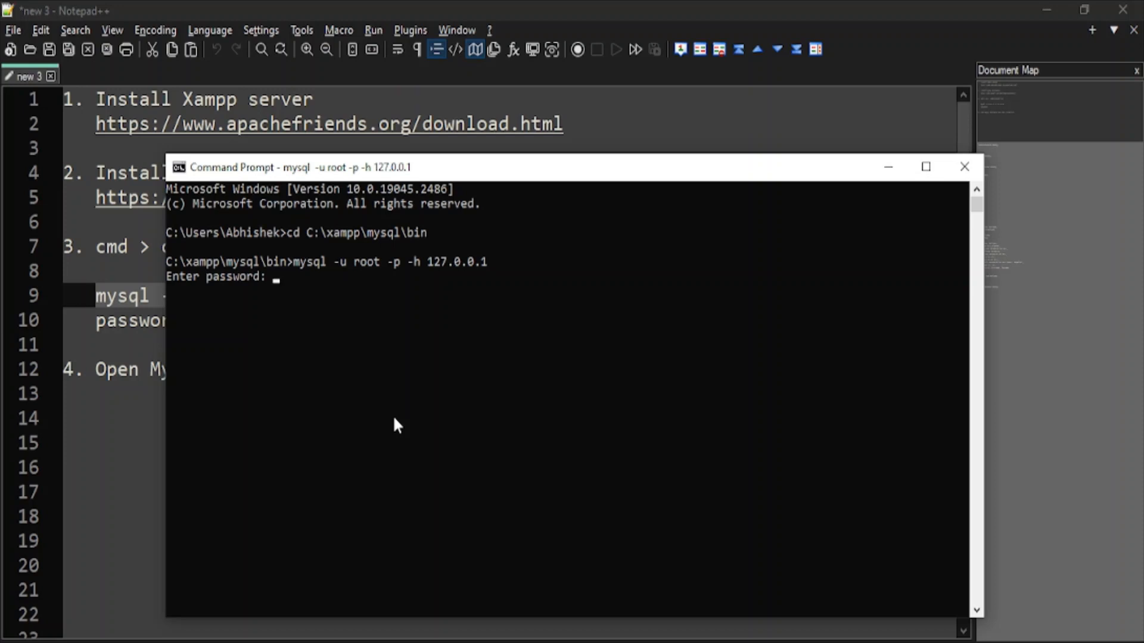
key(Return)
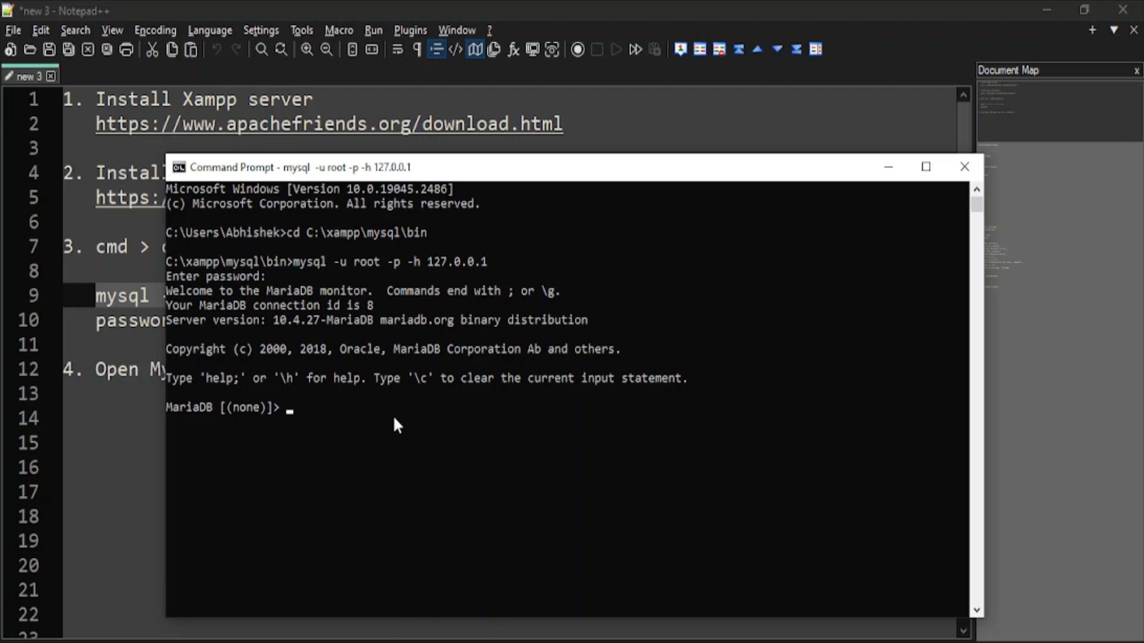
click(549, 474)
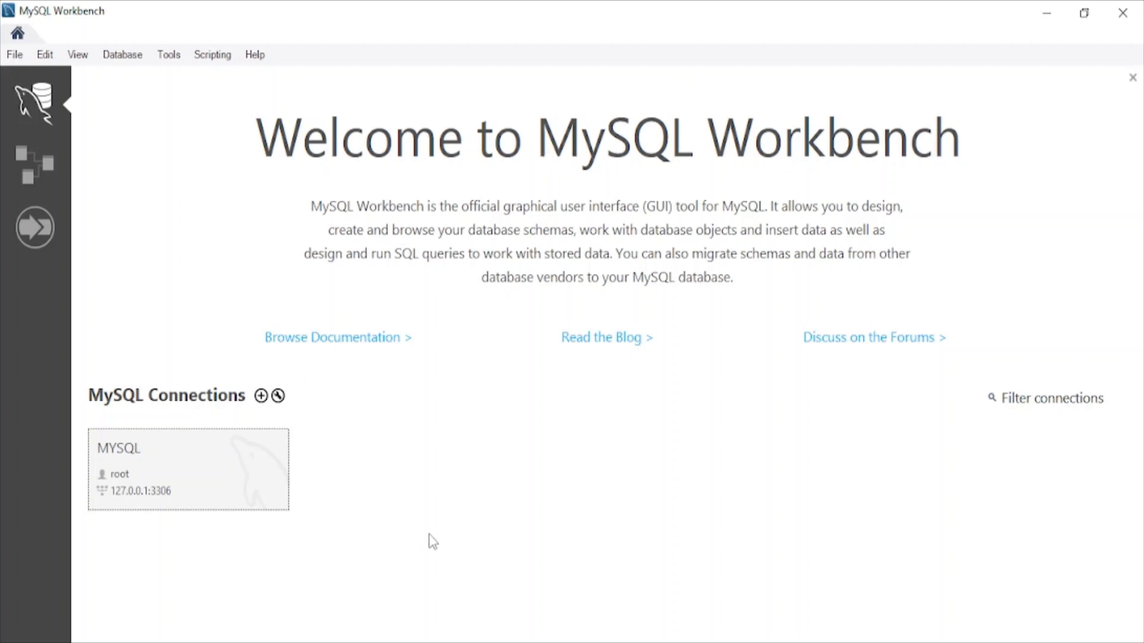
- In MySQL Workbench, set up a new connection named MyDBServer and test it, continuing past the version compatibility warning
click(261, 397)
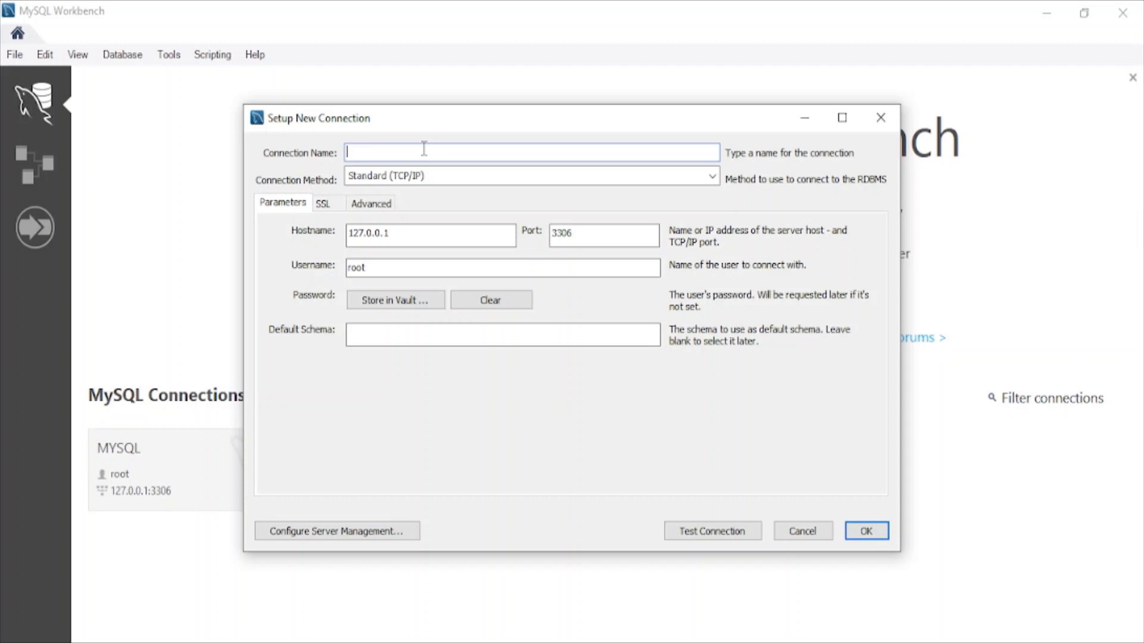
text(MyServer)
key(Left)
click(359, 152)
text(DB)
click(712, 532)
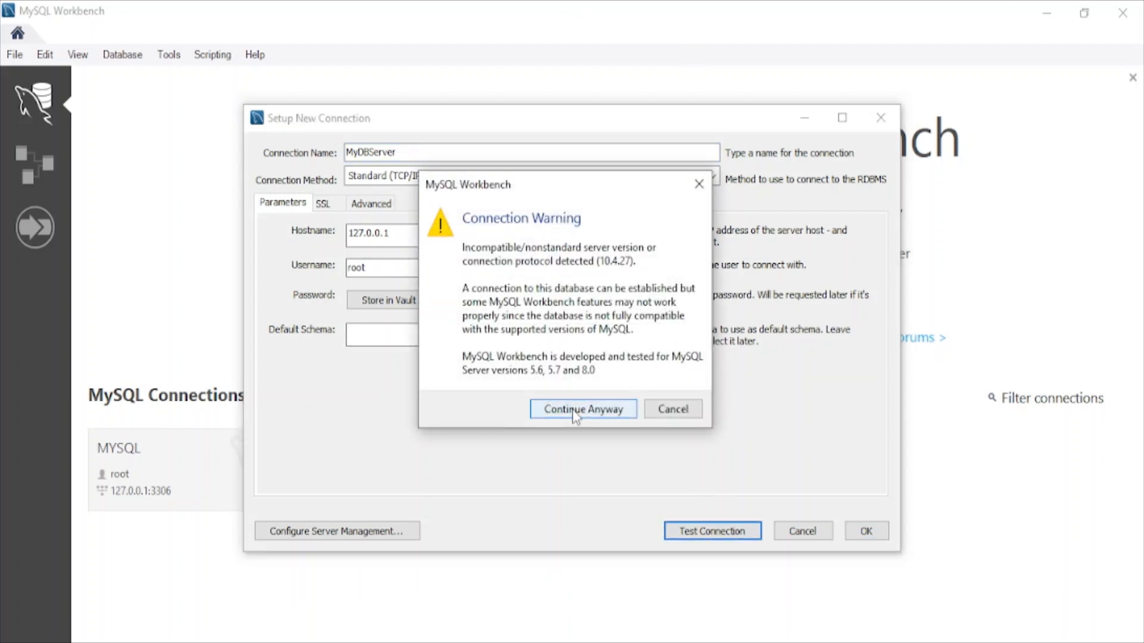
click(573, 411)
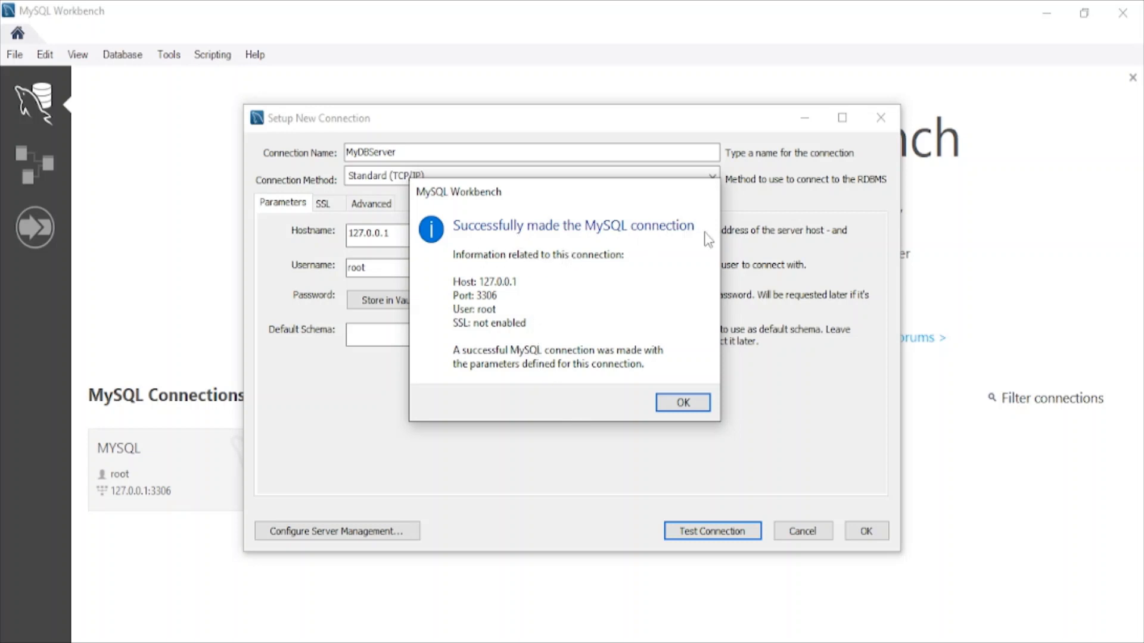
click(681, 404)
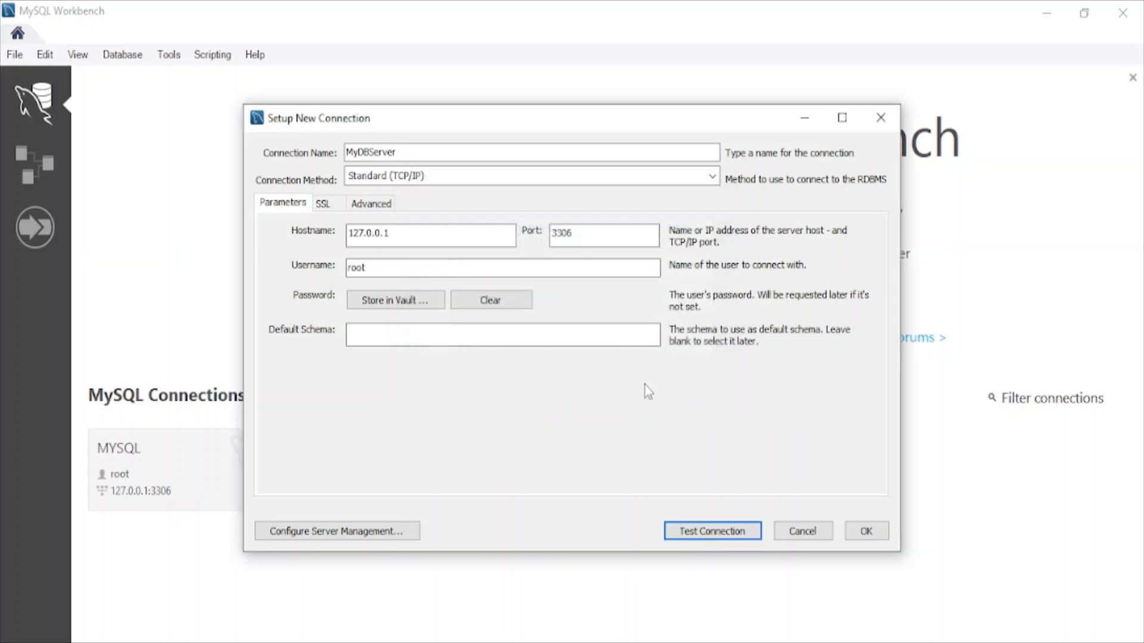
- Save the MyDBServer connection and open it from the MySQL Connections list
click(865, 535)
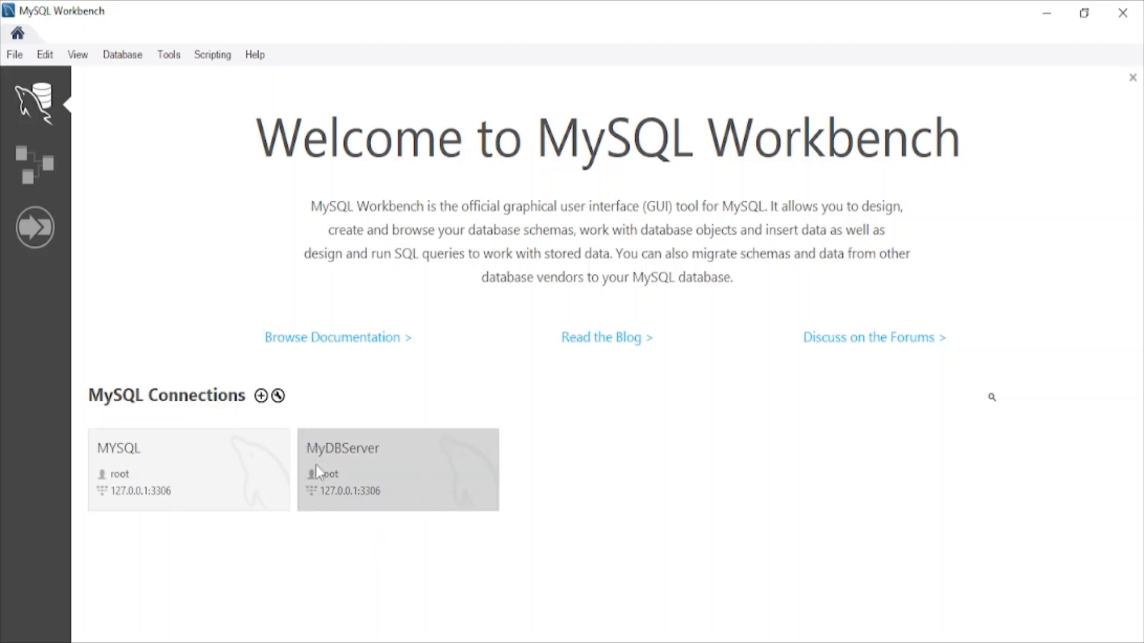
click(397, 473)
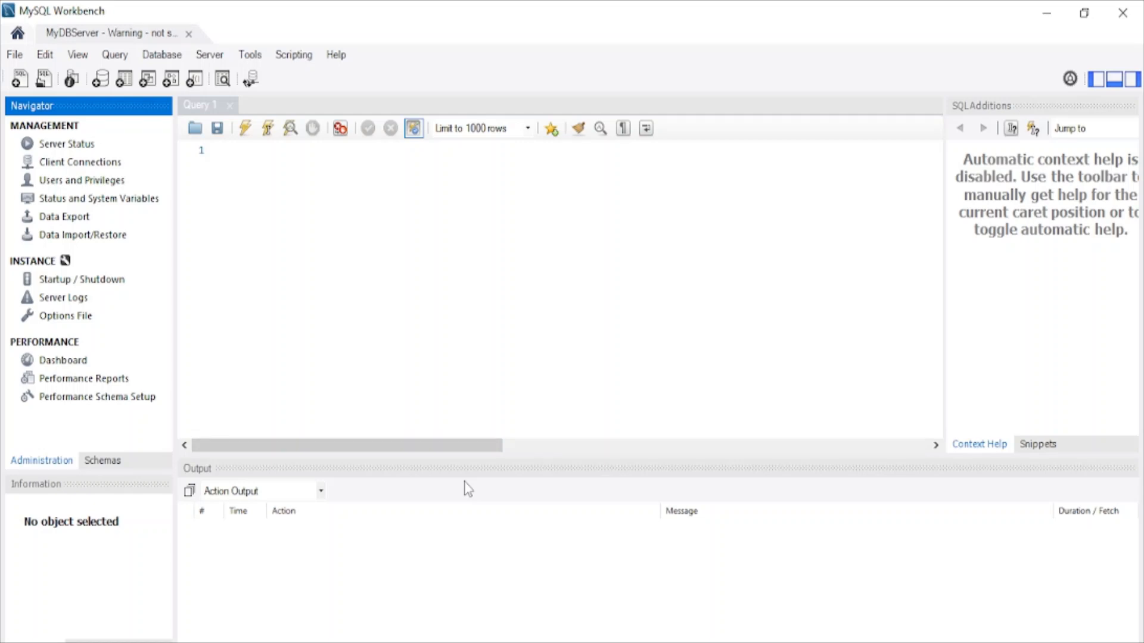
- Copy the statement create database company; from the notes and paste it into the Query 1 editor in Workbench
key(alt+Tab)
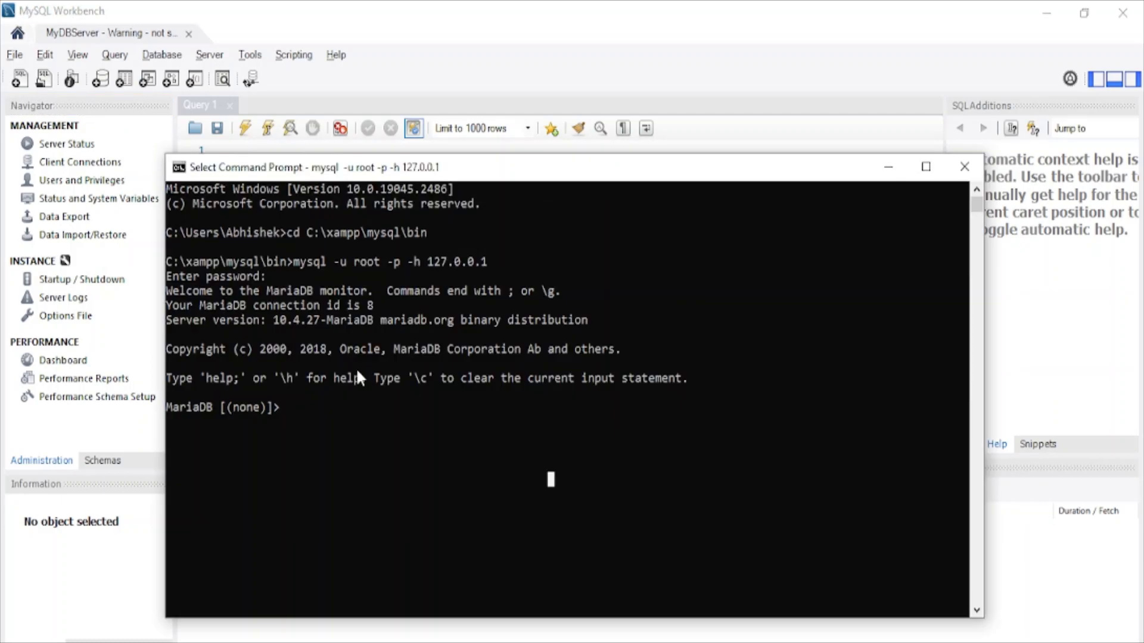
key(alt+Tab)
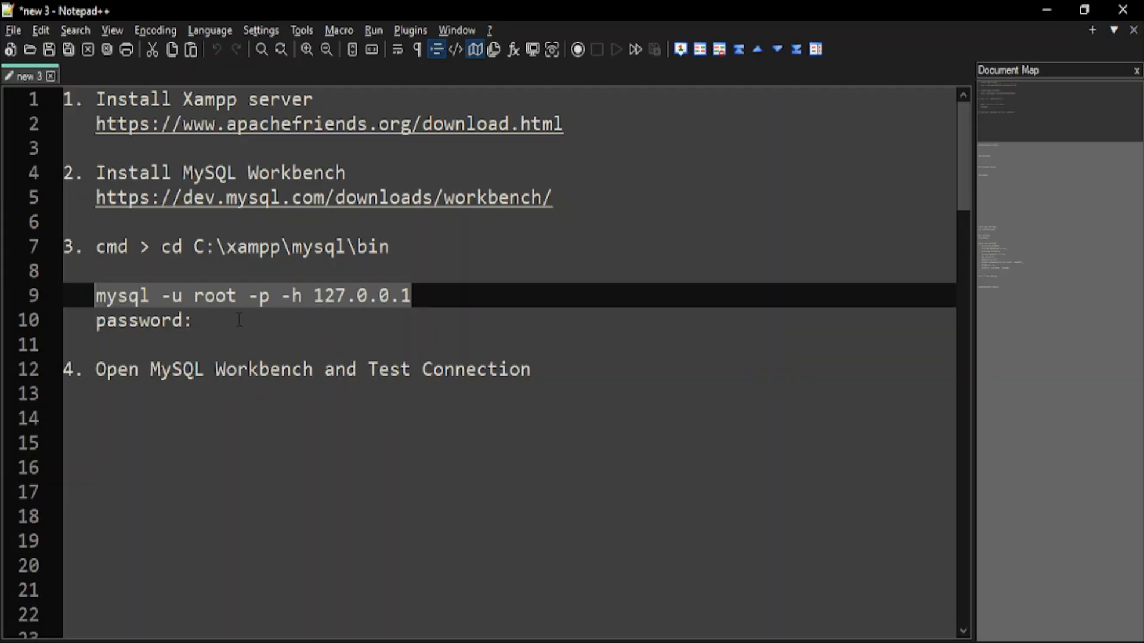
click(239, 320)
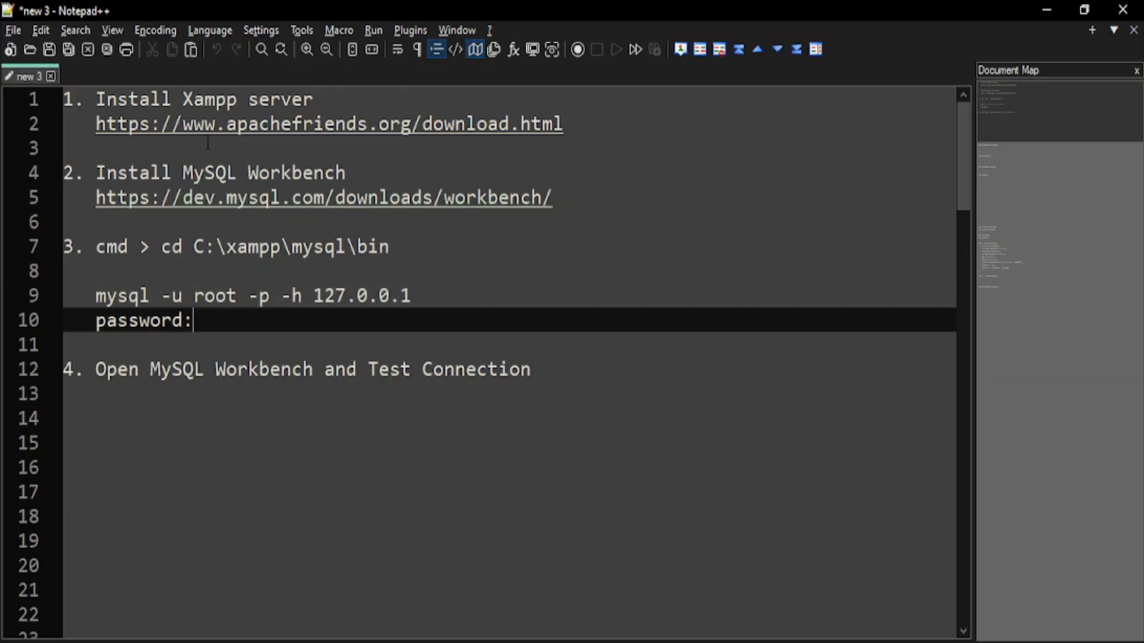
click(215, 400)
scroll(214, 405, down, 5)
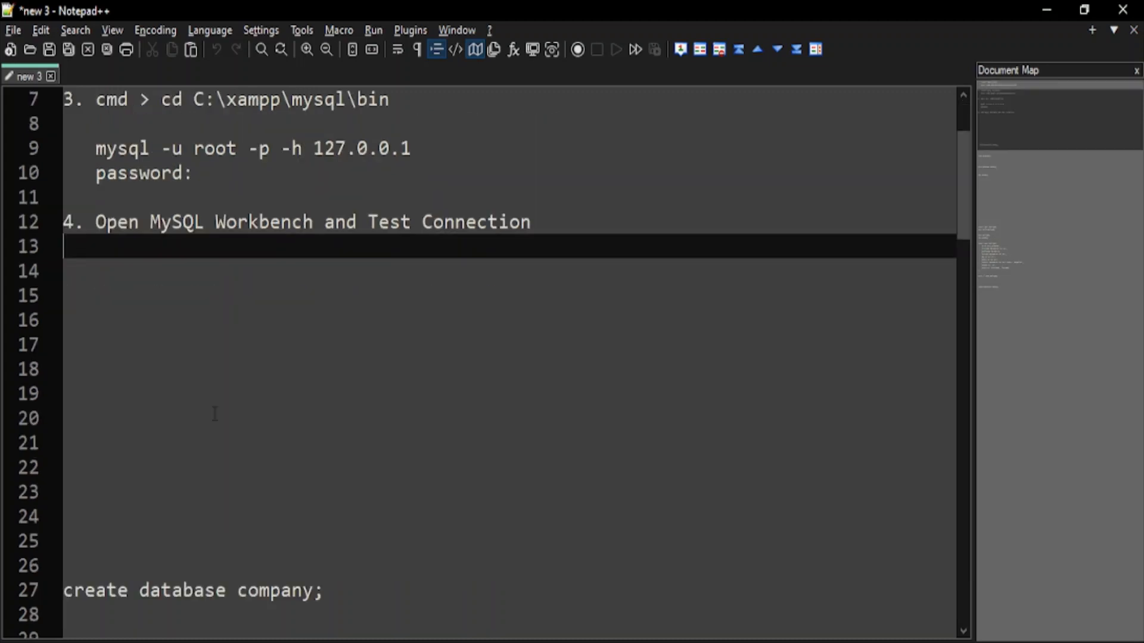
scroll(215, 414, up, 1)
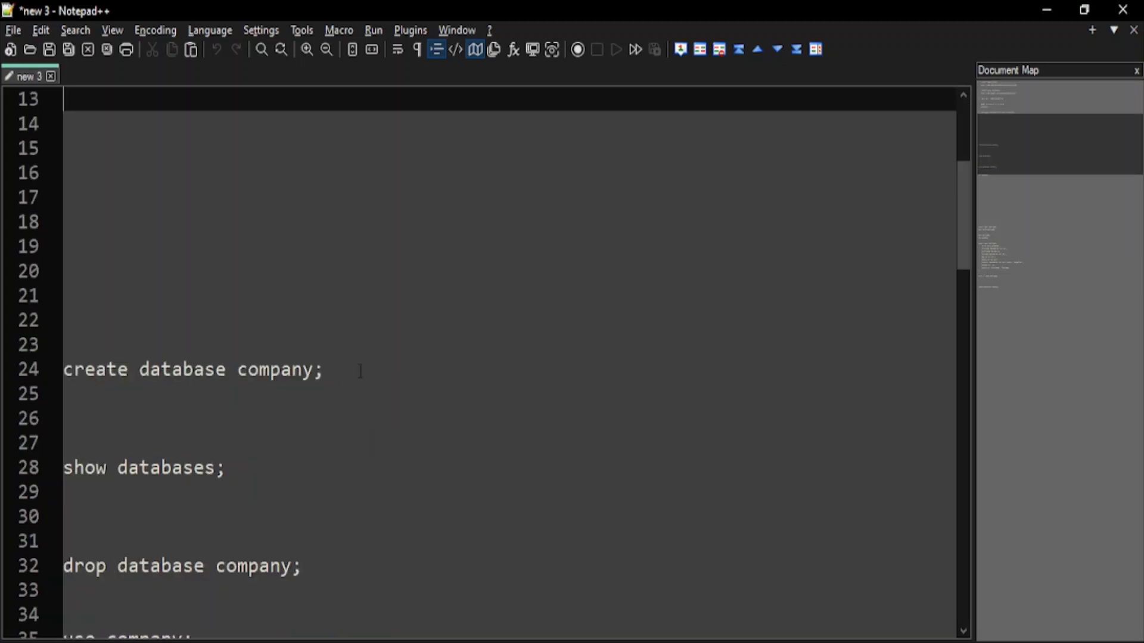
drag(362, 369, 68, 368)
key(ctrl+c)
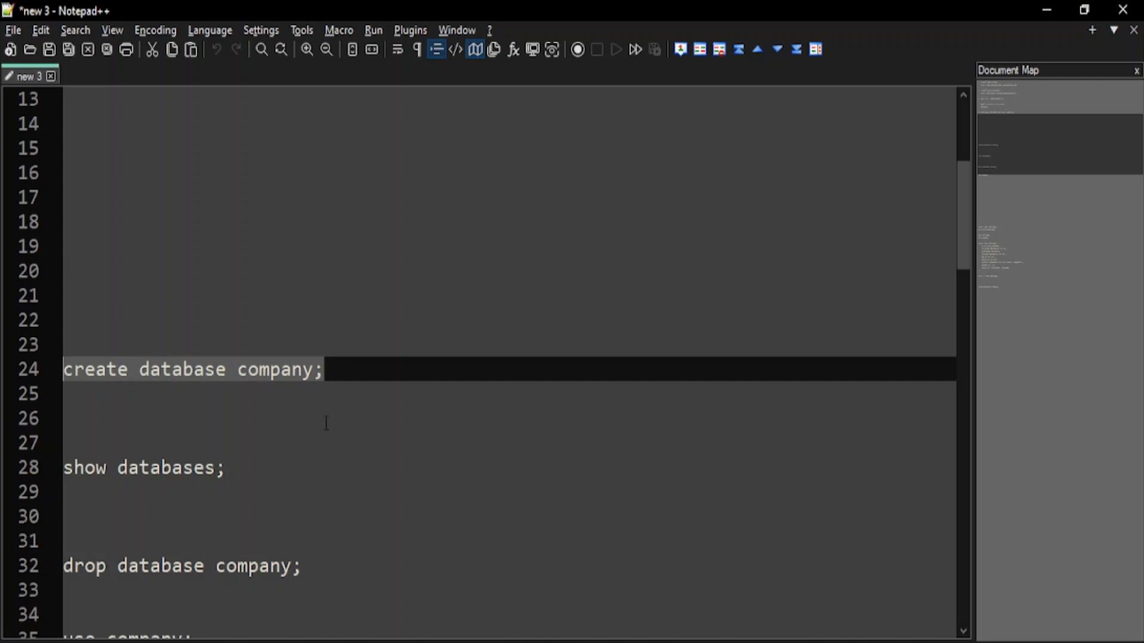
key(alt+Tab)
click(403, 216)
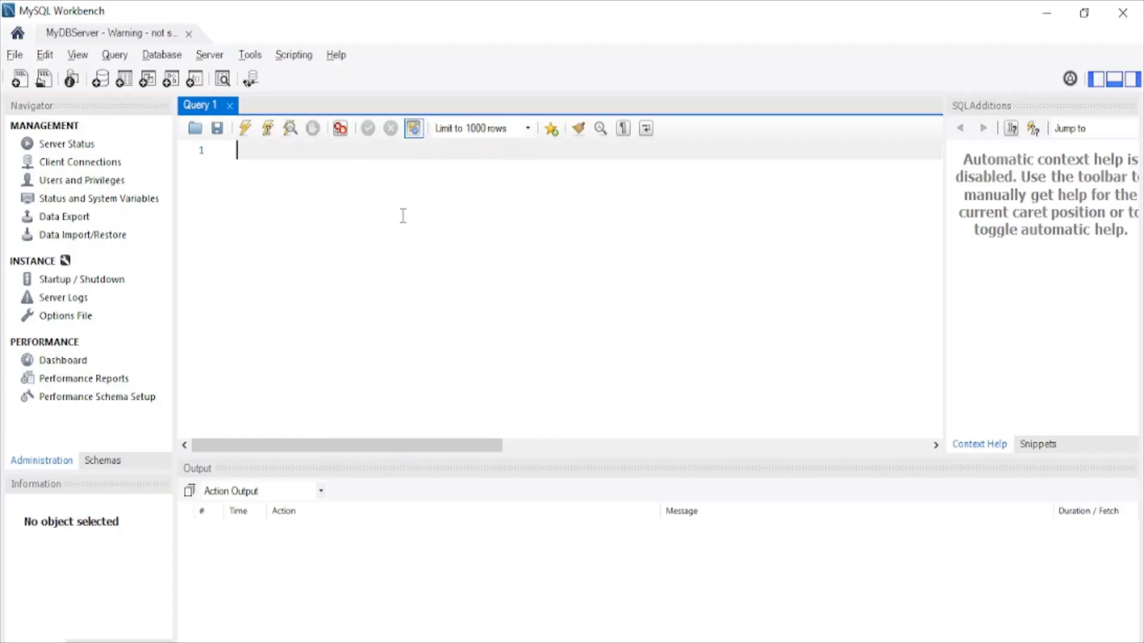
key(ctrl+v)
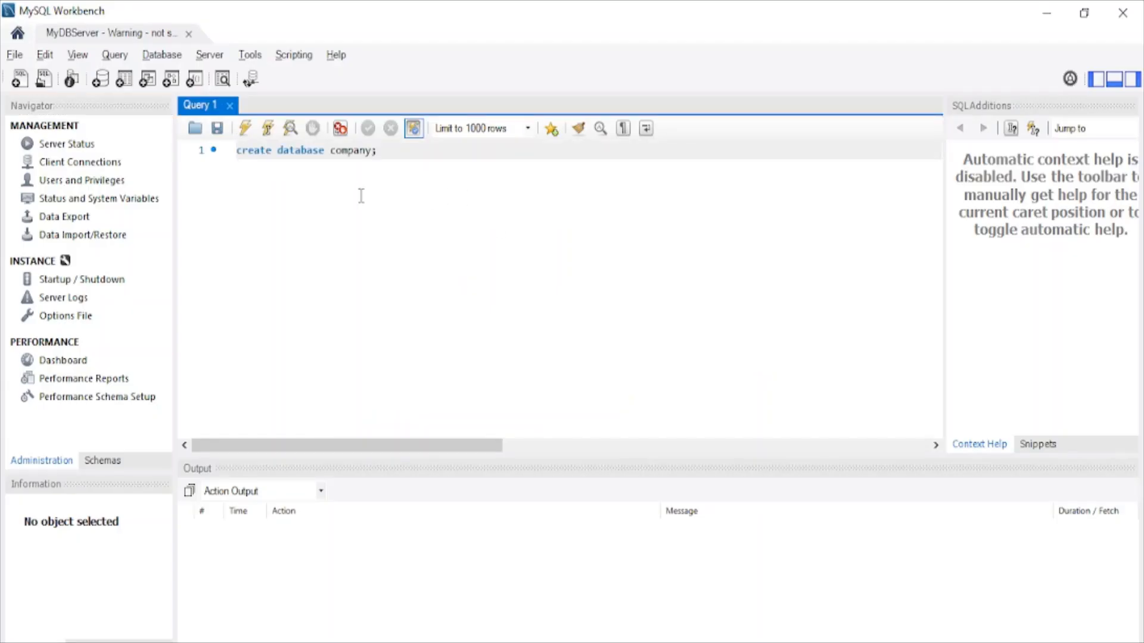
- Select the whole create database company; statement and execute it
double_click(359, 150)
click(386, 151)
drag(393, 154, 196, 150)
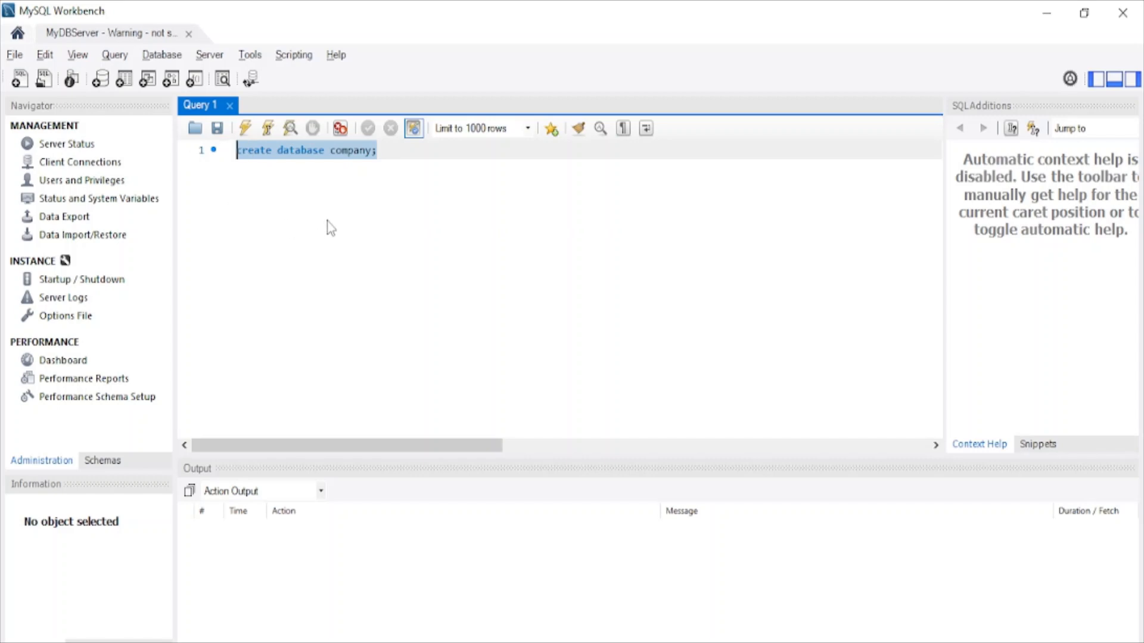
click(248, 130)
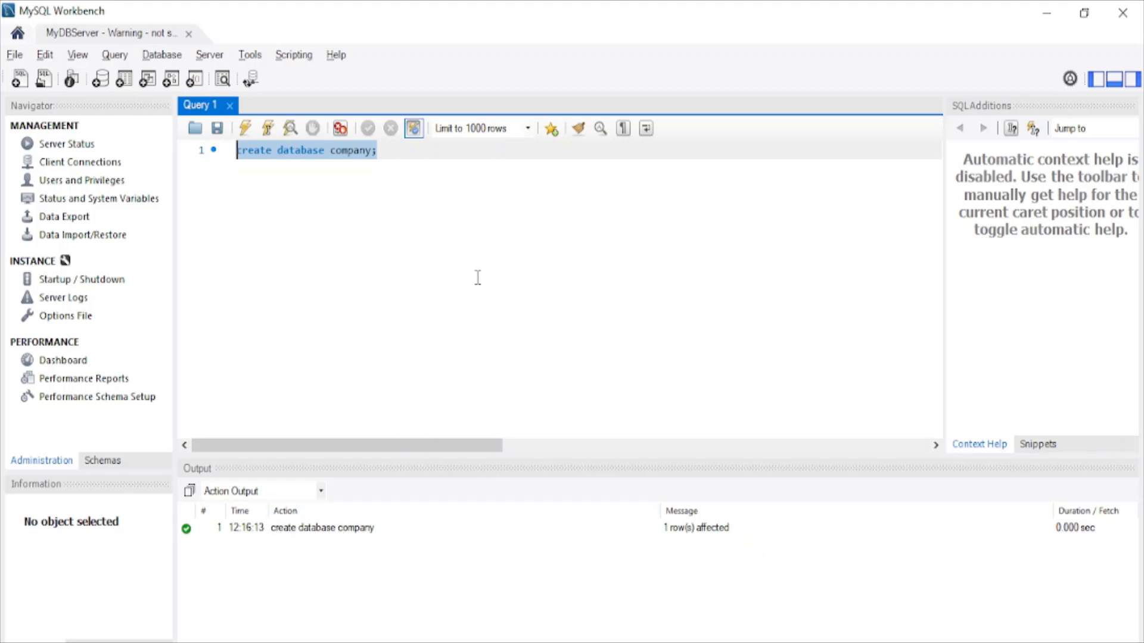
- Copy show databases; from the notes and paste it on line 3 of the query, leaving one blank line above
click(395, 153)
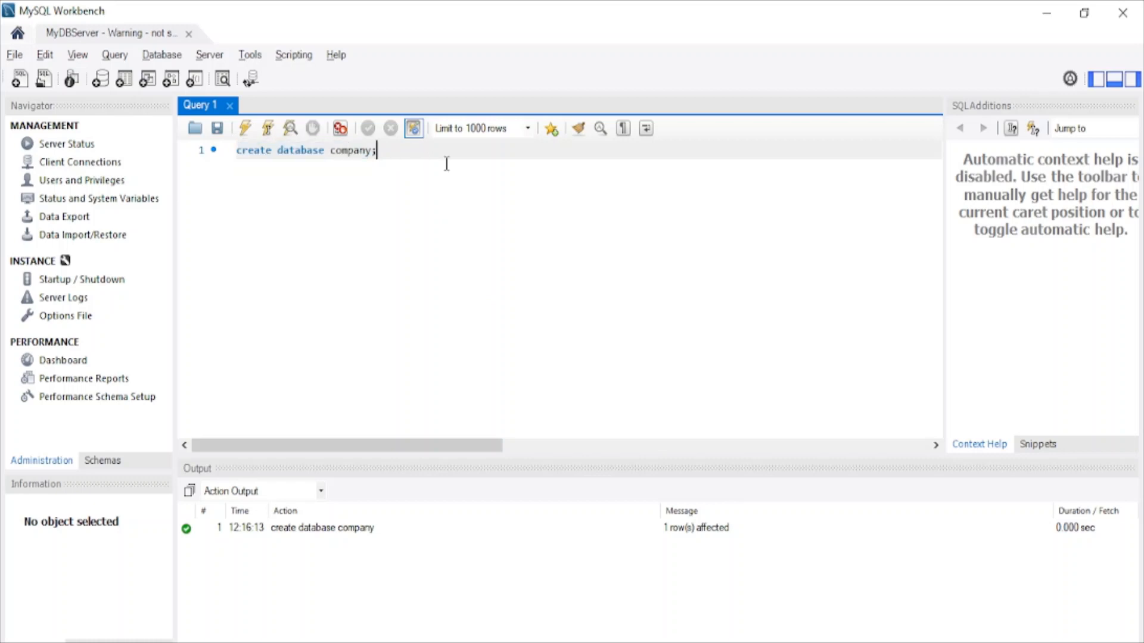
key(Return)
key(Return)
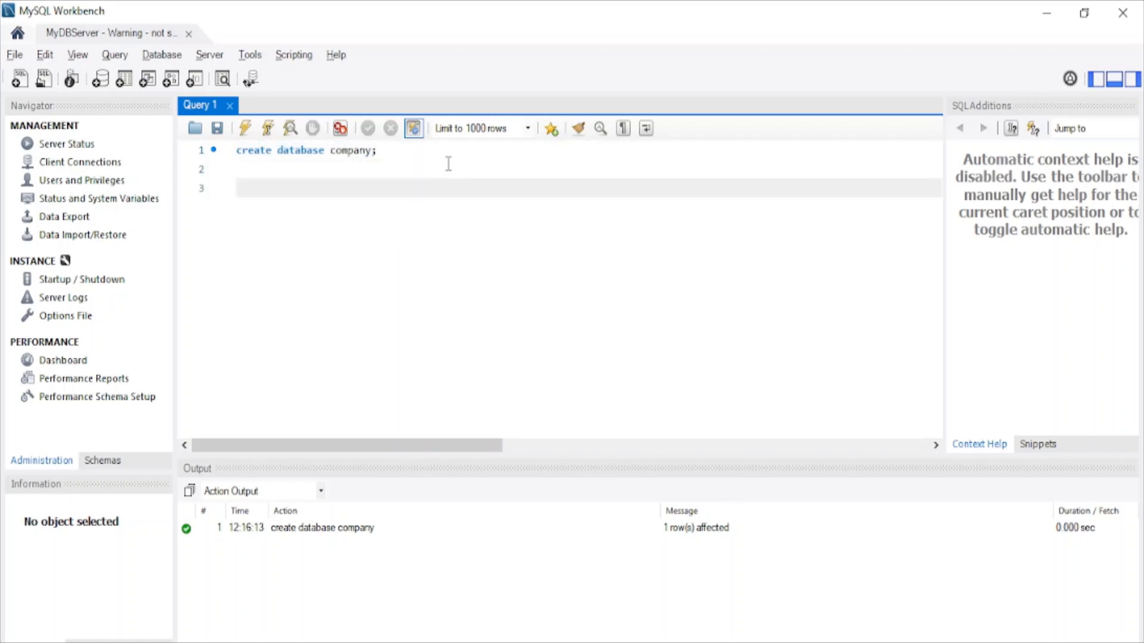
key(alt+Tab)
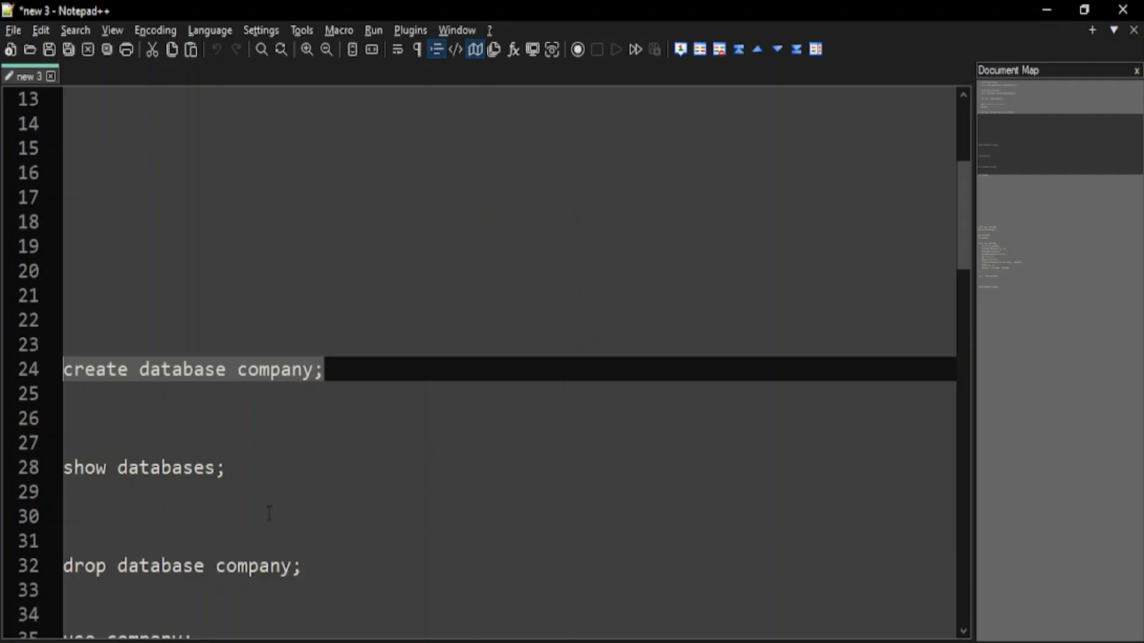
drag(225, 472, 65, 472)
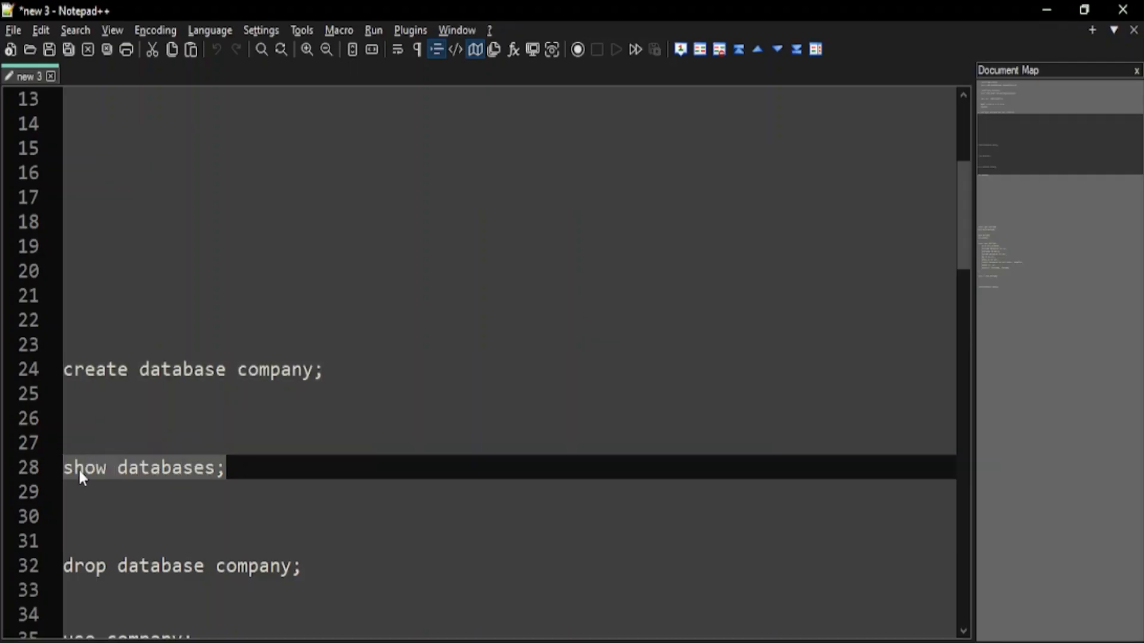
key(ctrl+c)
key(alt+Tab)
key(ctrl+v)
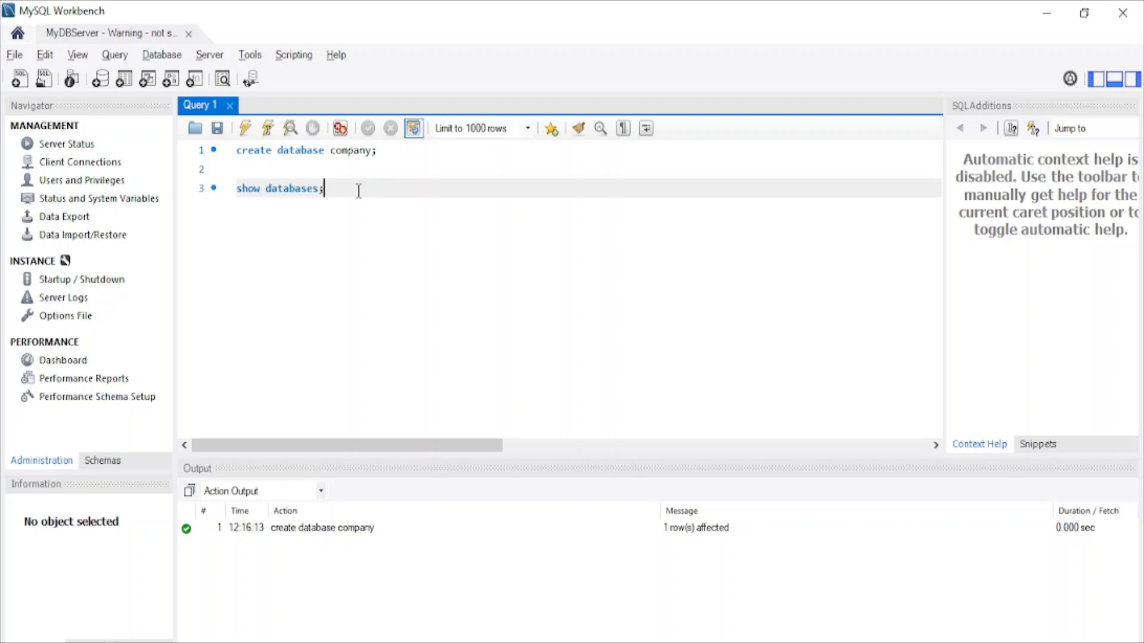
- Select only the show databases; statement and execute it
double_click(349, 152)
drag(334, 190, 238, 190)
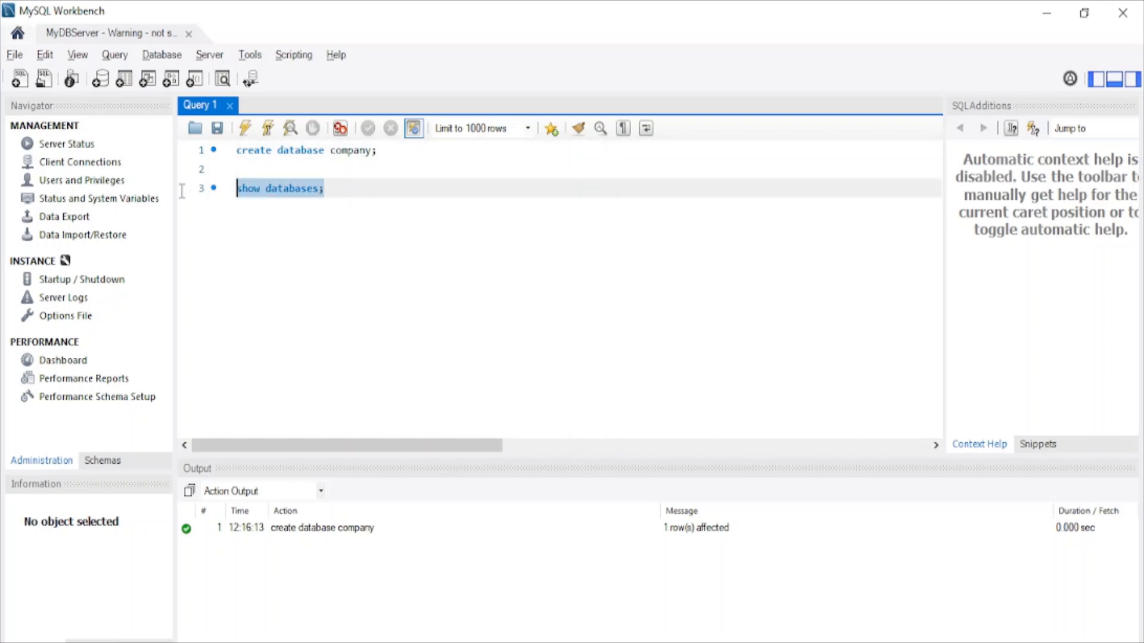
click(245, 129)
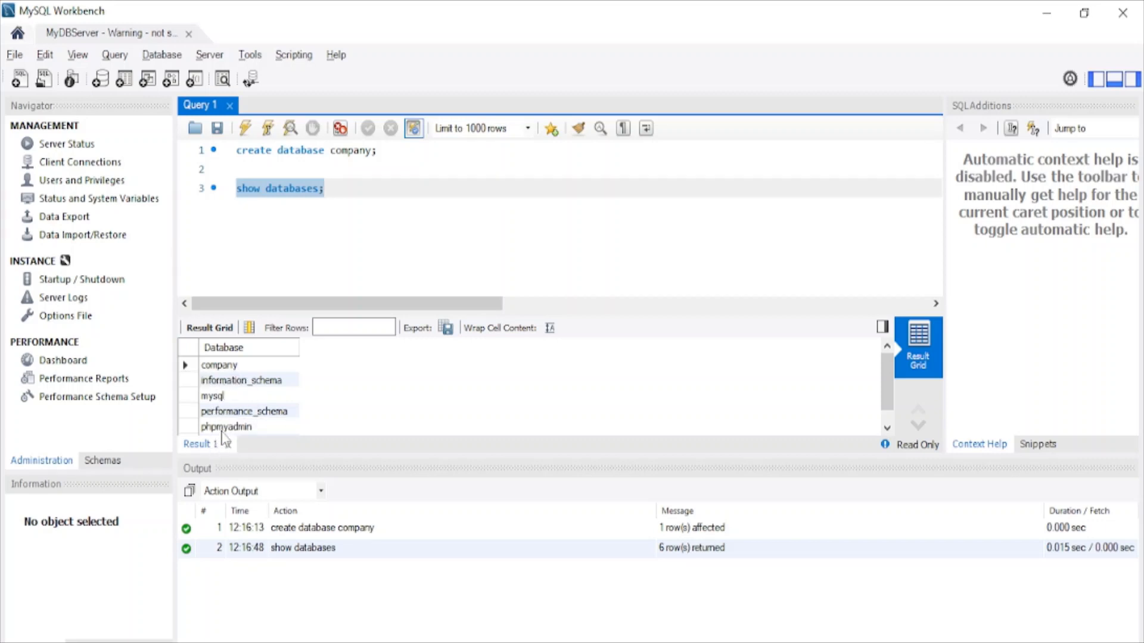
- Copy use company; from the Notepad++ notes and paste it on line 4 of the Workbench query, directly below show databases;
click(385, 189)
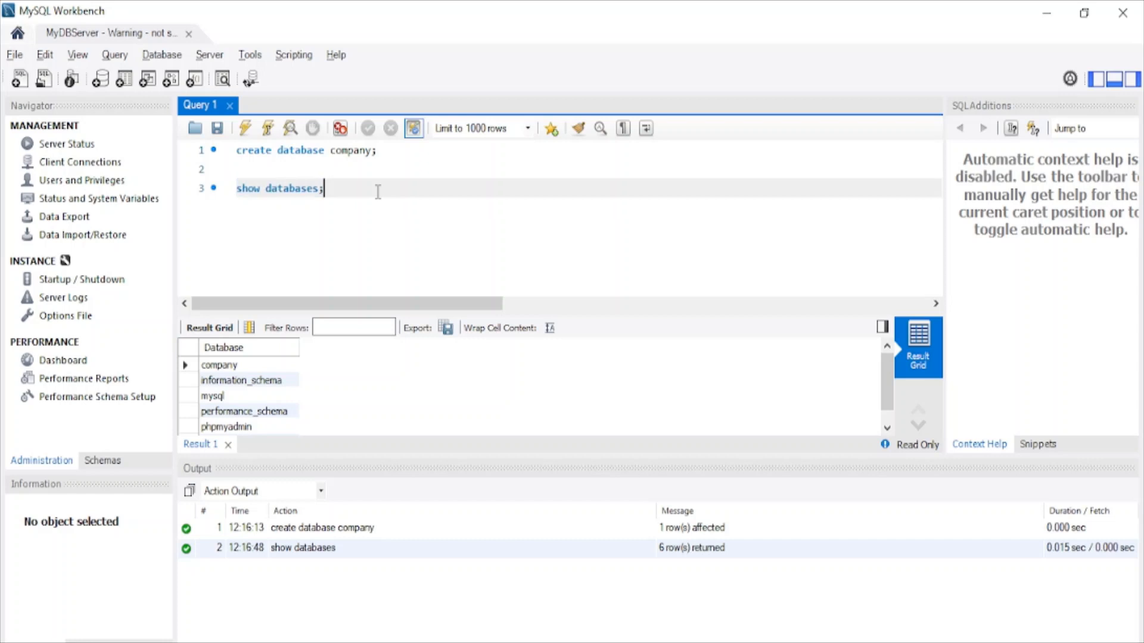
key(Return)
key(Return)
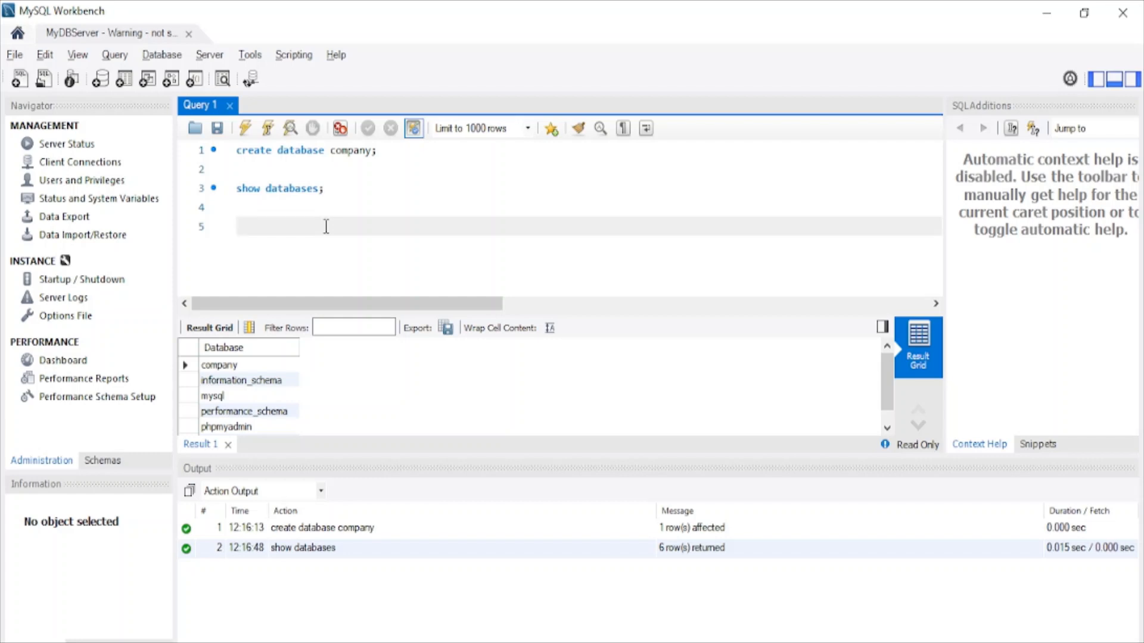
double_click(350, 152)
click(280, 215)
key(alt+Tab)
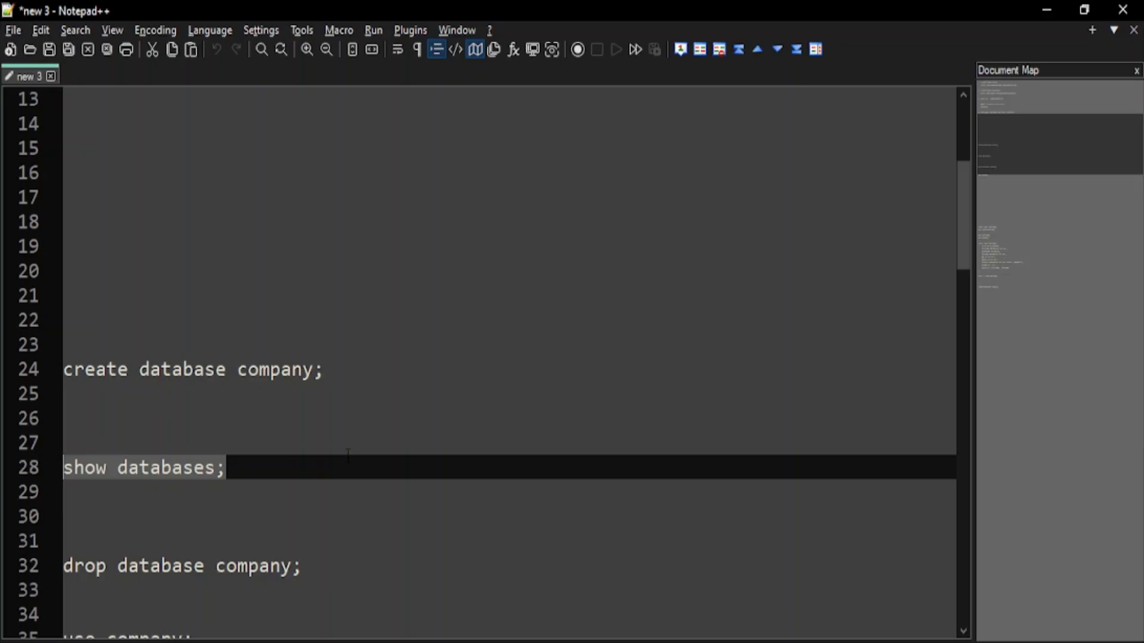
scroll(227, 490, down, 4)
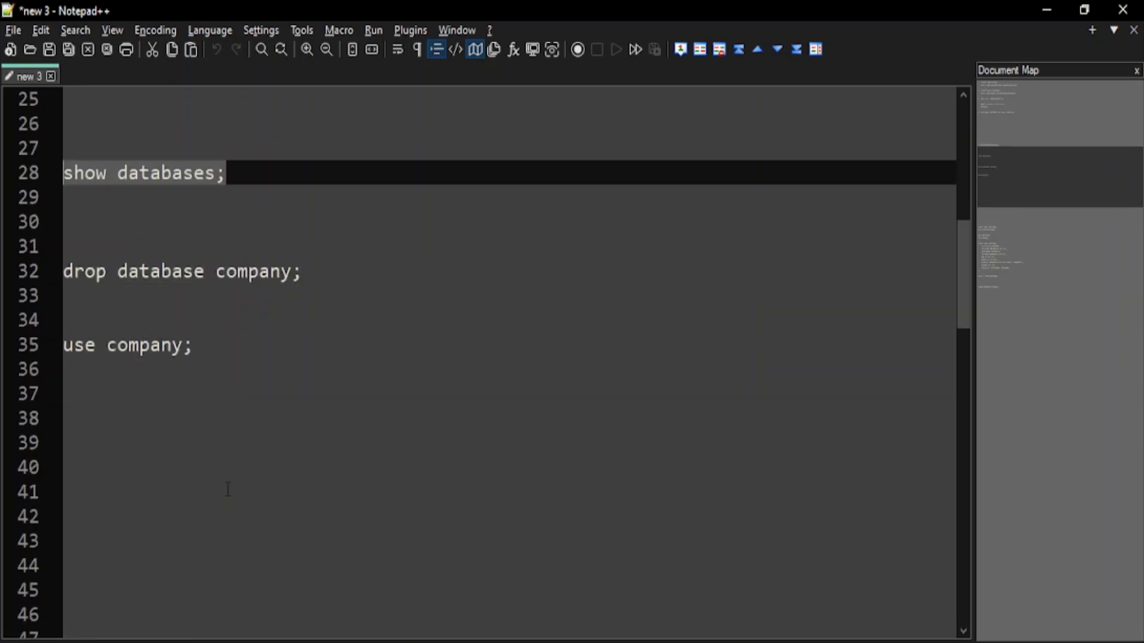
drag(196, 347, 10, 357)
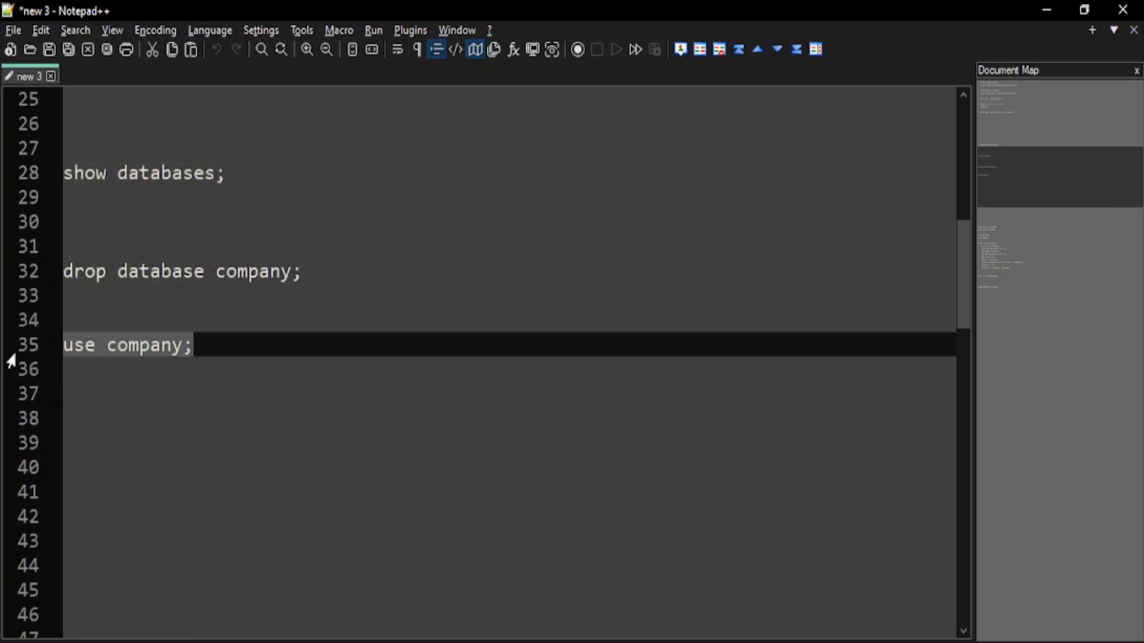
key(alt+Tab)
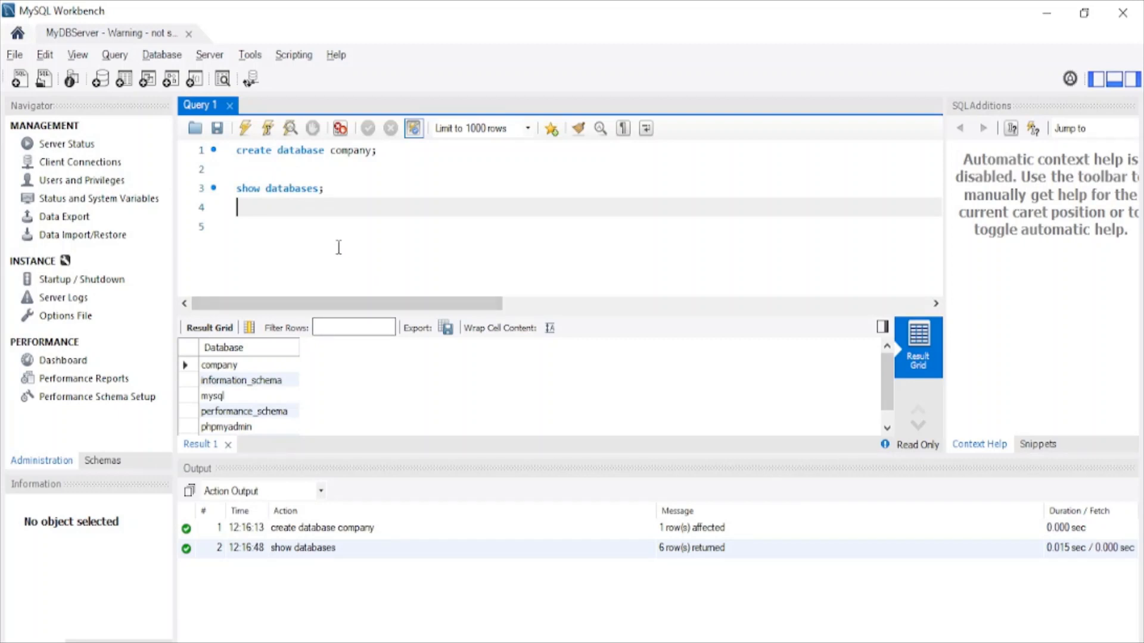
key(ctrl+v)
- Select only the use company; statement and execute it
double_click(246, 208)
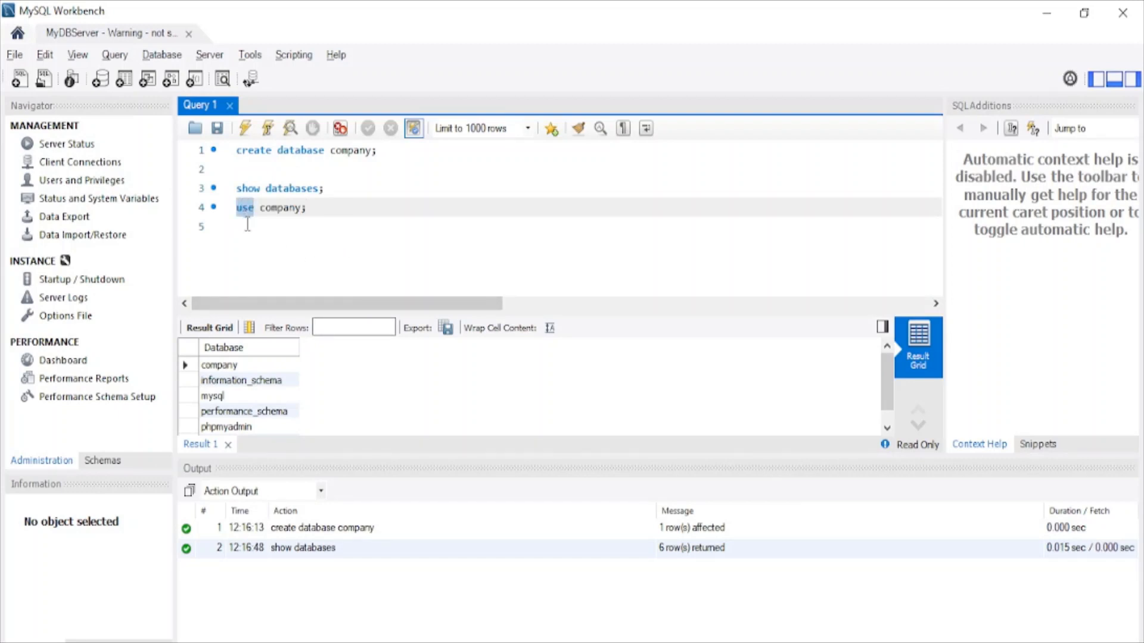
click(247, 225)
drag(321, 209, 159, 209)
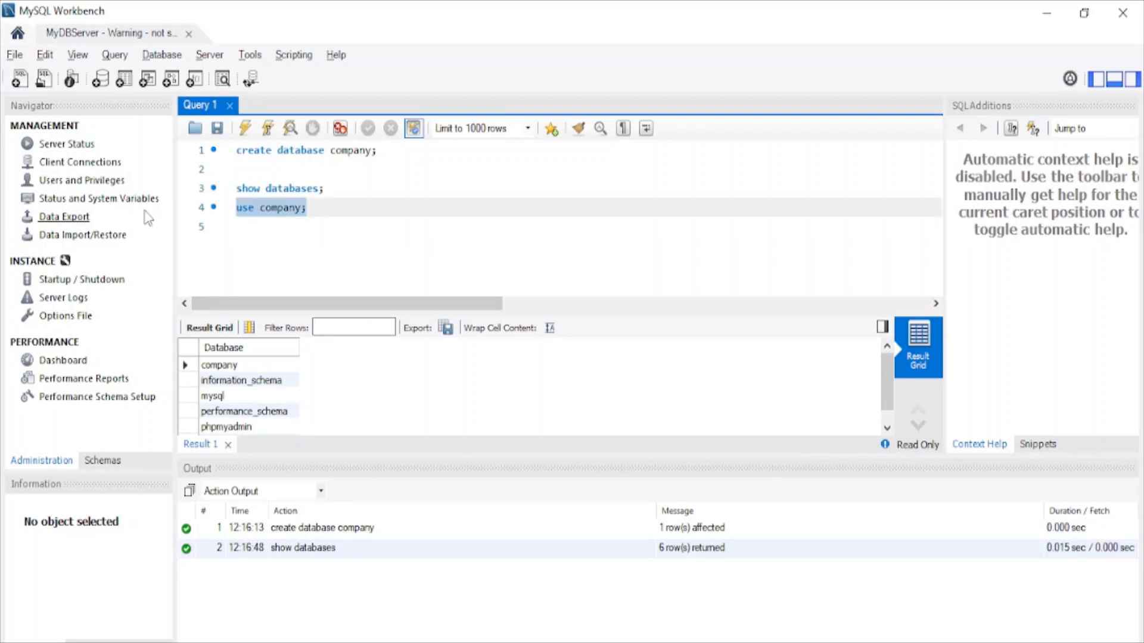
click(245, 129)
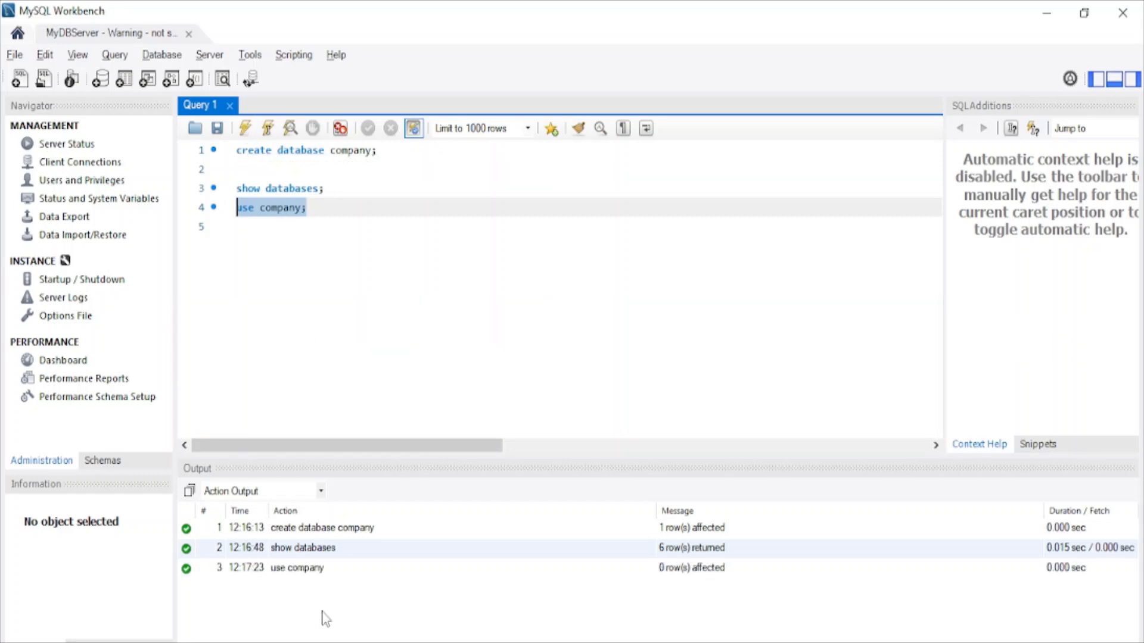
- Write create table employee; on line 7 of the query and try to execute only that statement
click(361, 217)
key(Return)
key(Return)
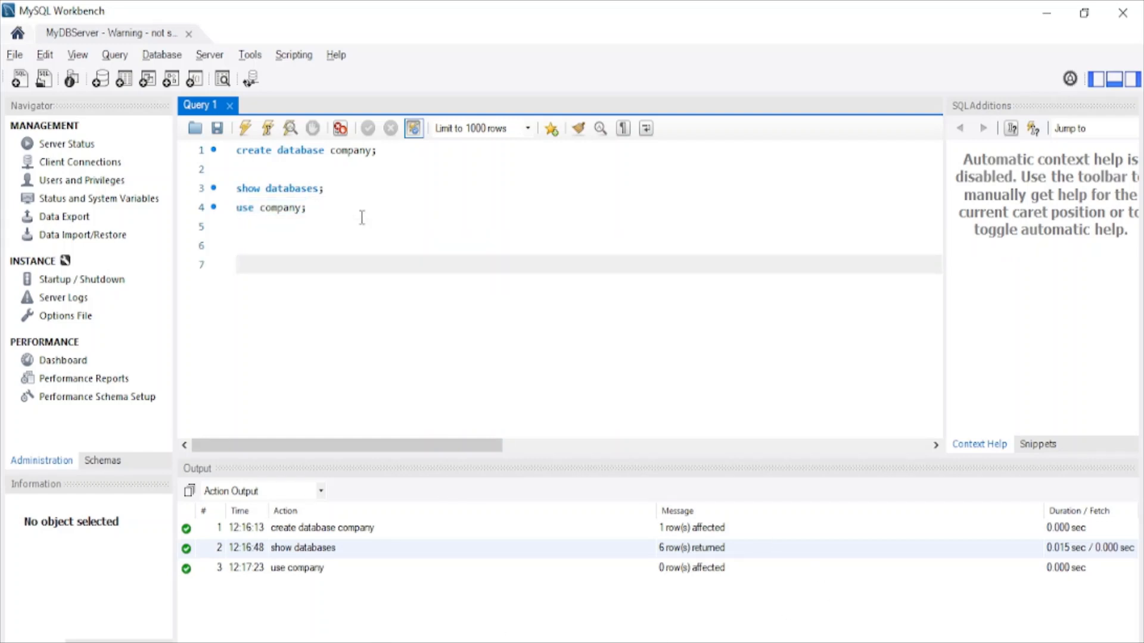
text(create tan)
key(BackSpace)
text(ble employee )
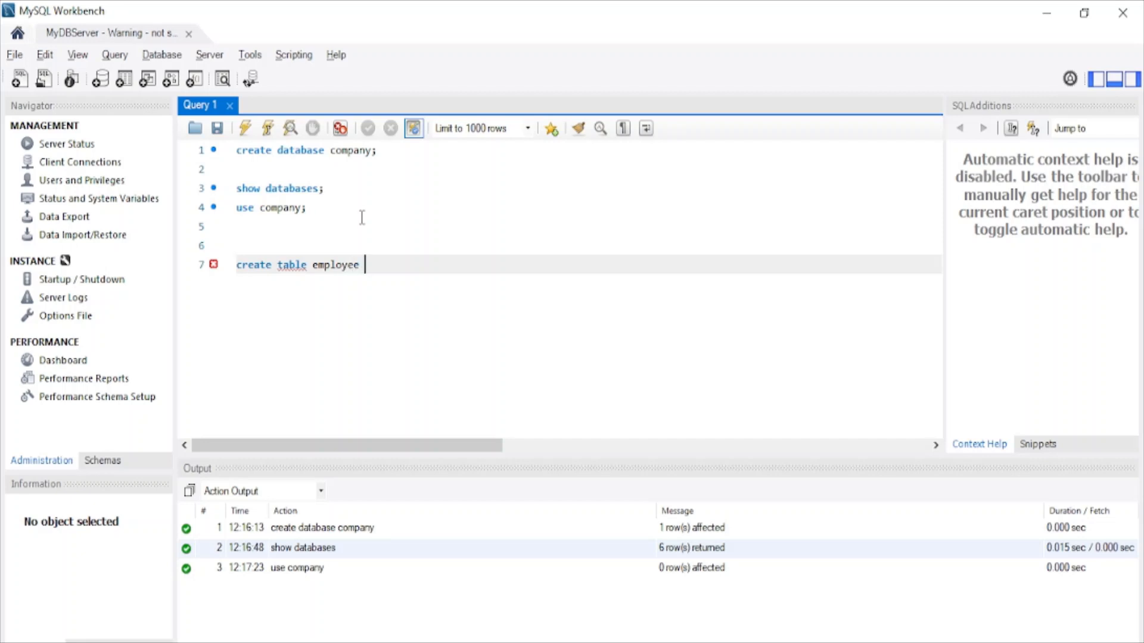
text(;)
drag(386, 262, 209, 265)
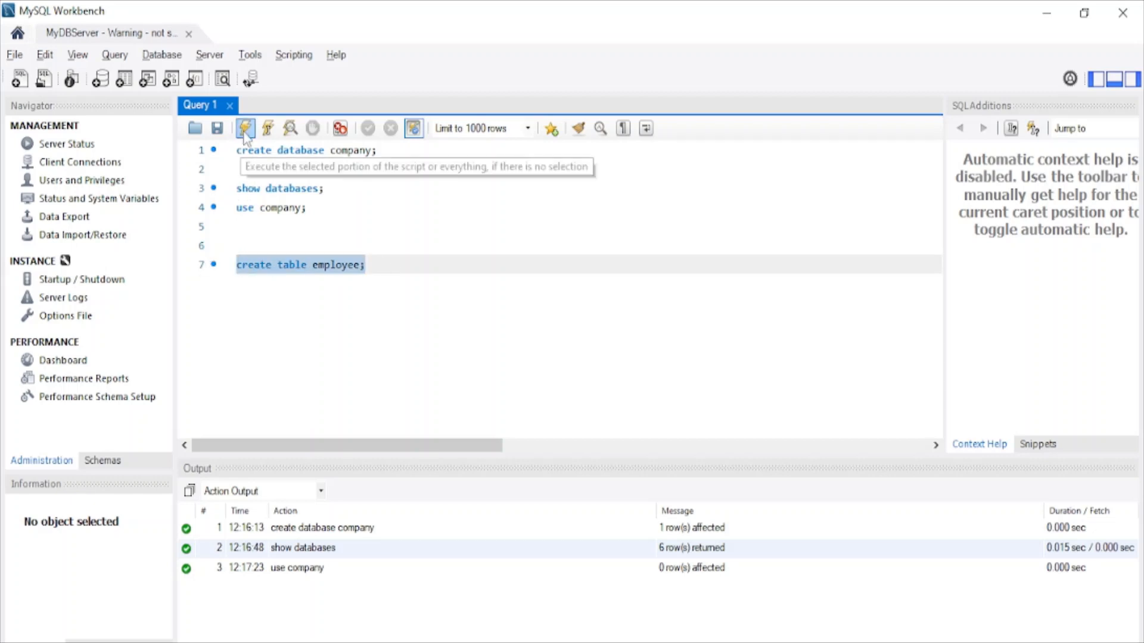
click(245, 133)
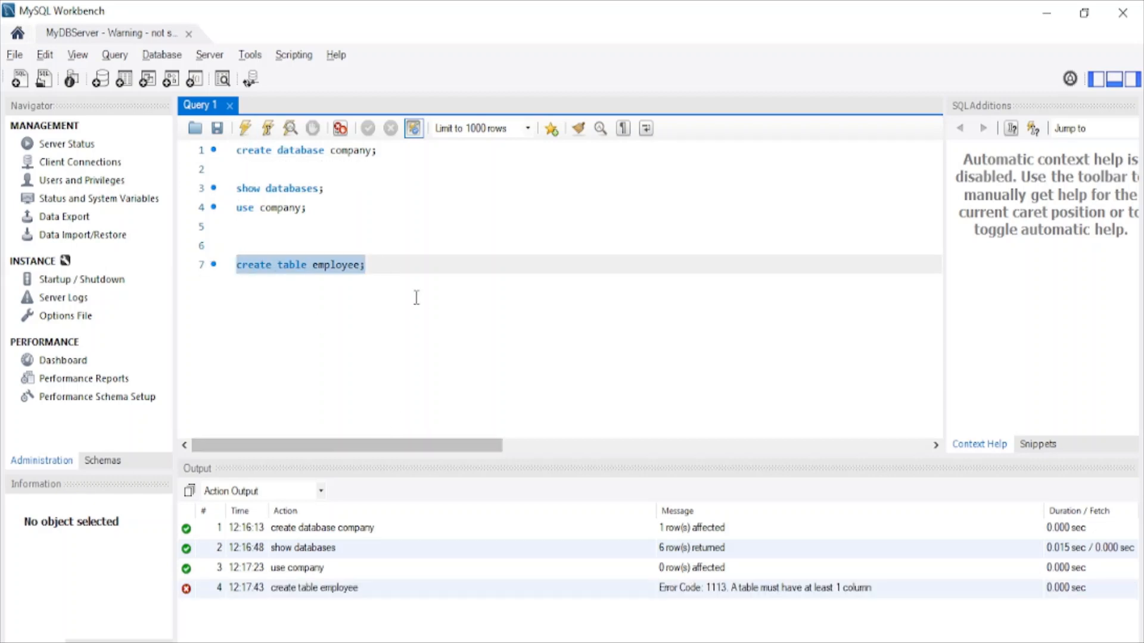
- Delete the create table employee; statement from line 7 of the query
key(alt+Tab)
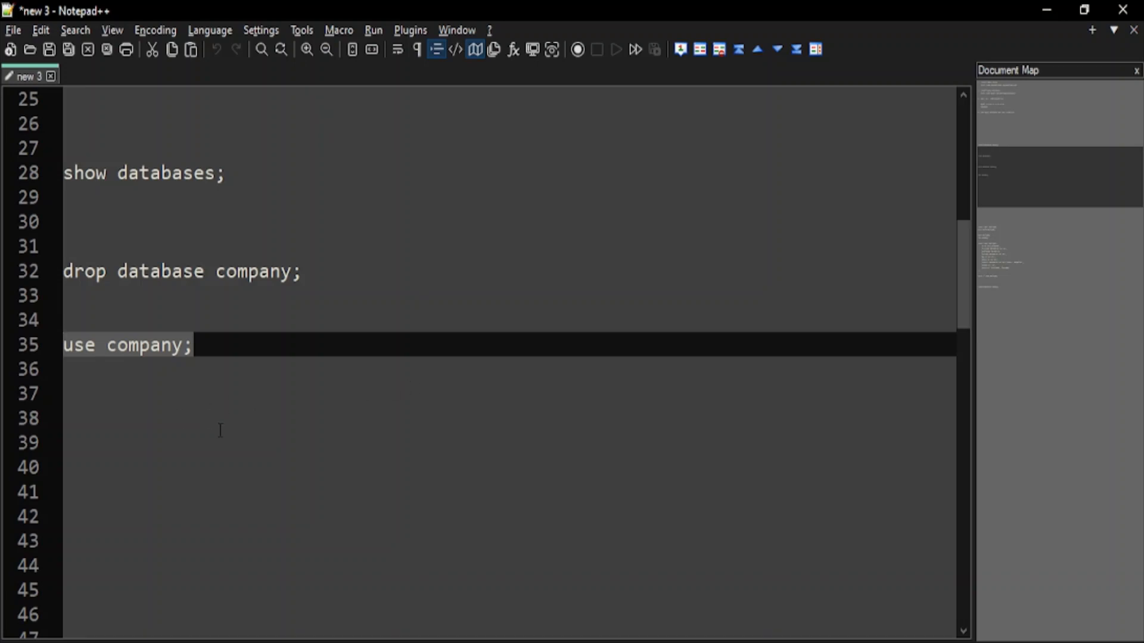
scroll(220, 430, down, 5)
scroll(220, 430, up, 7)
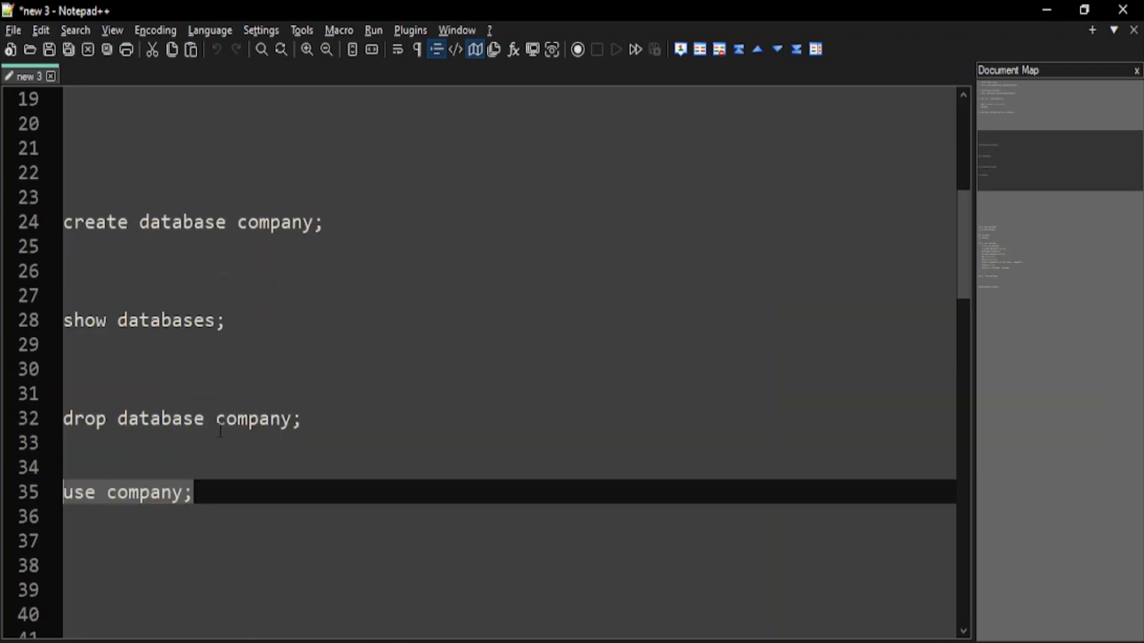
key(alt+Tab)
click(391, 281)
key(shift+Home)
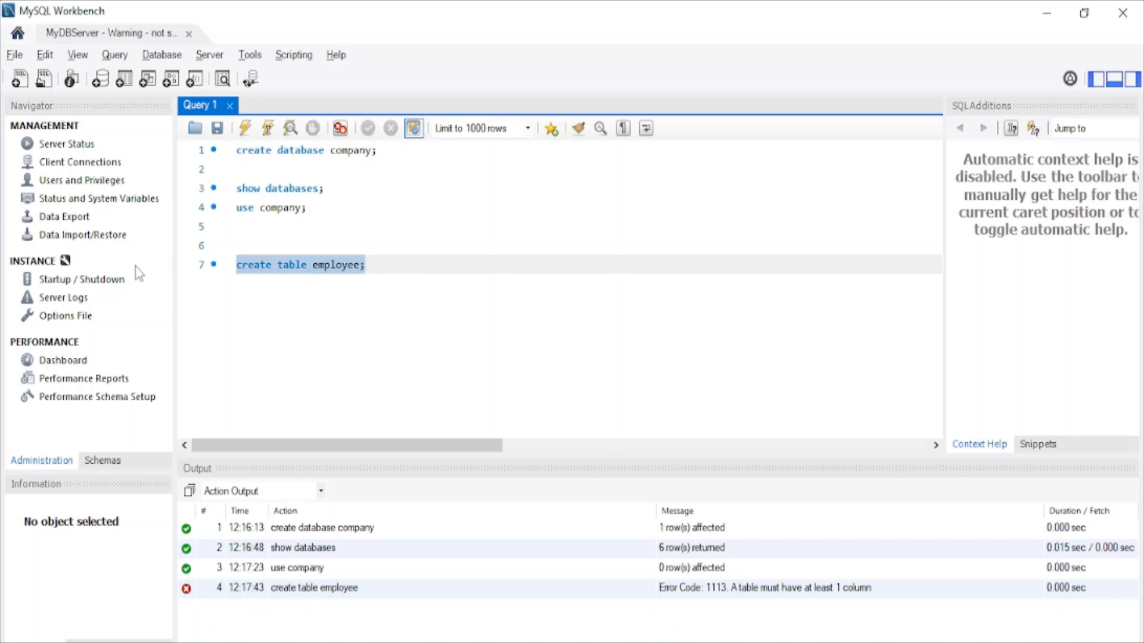
key(BackSpace)
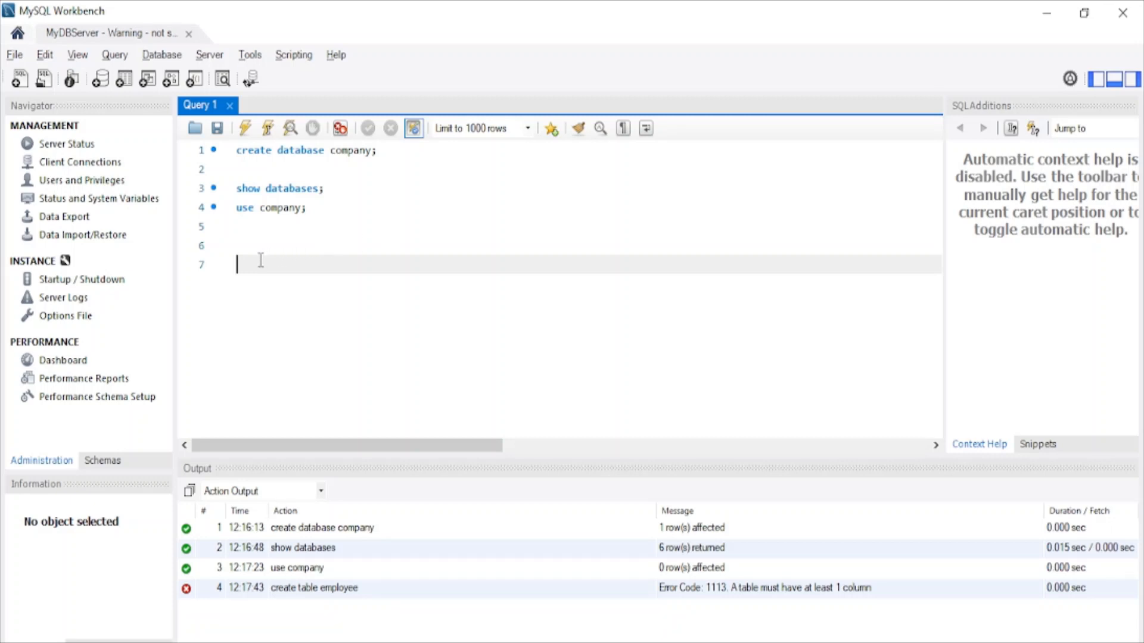
- Copy drop database company; from the Notepad++ notes and paste it on line 6 of the Workbench query
click(242, 246)
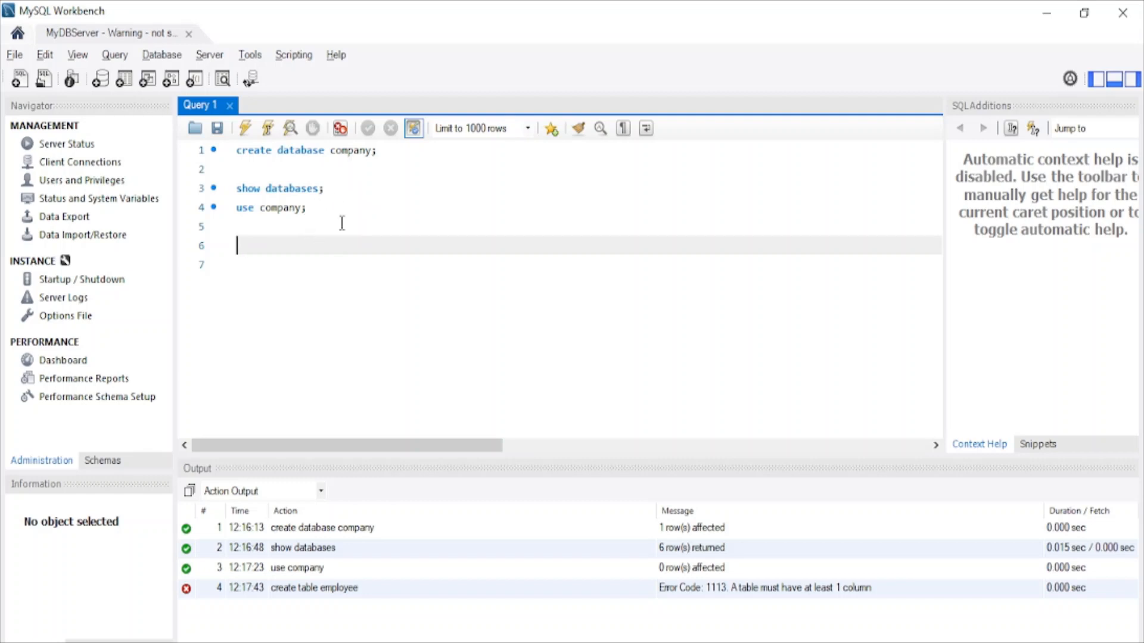
key(alt+Tab)
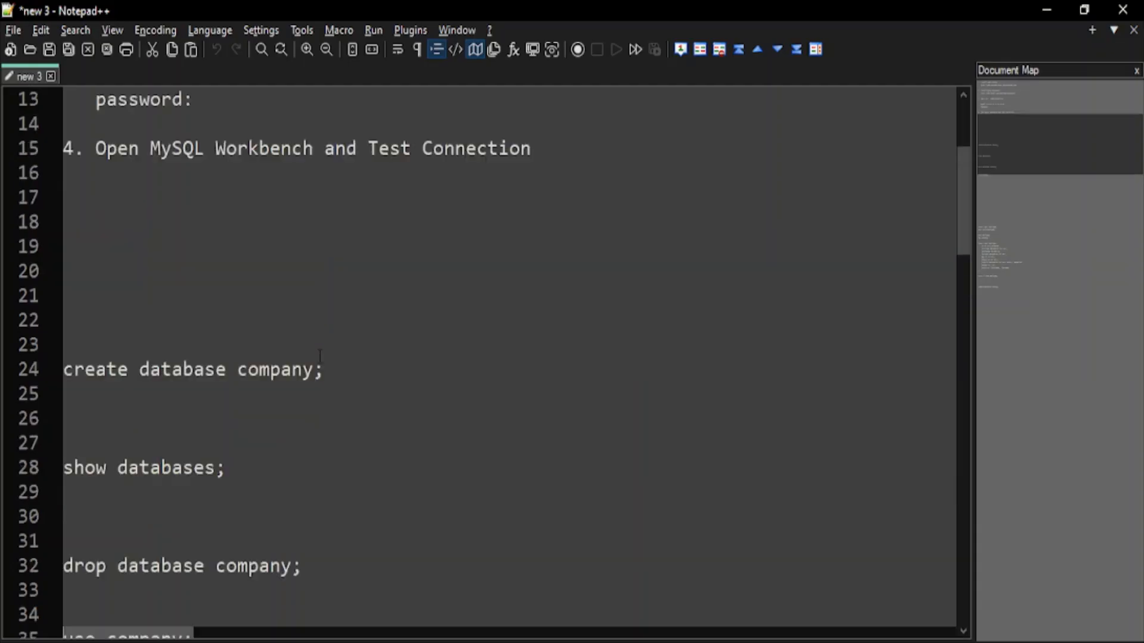
scroll(298, 357, down, 2)
drag(332, 421, 62, 420)
key(ctrl+c)
key(alt+Tab)
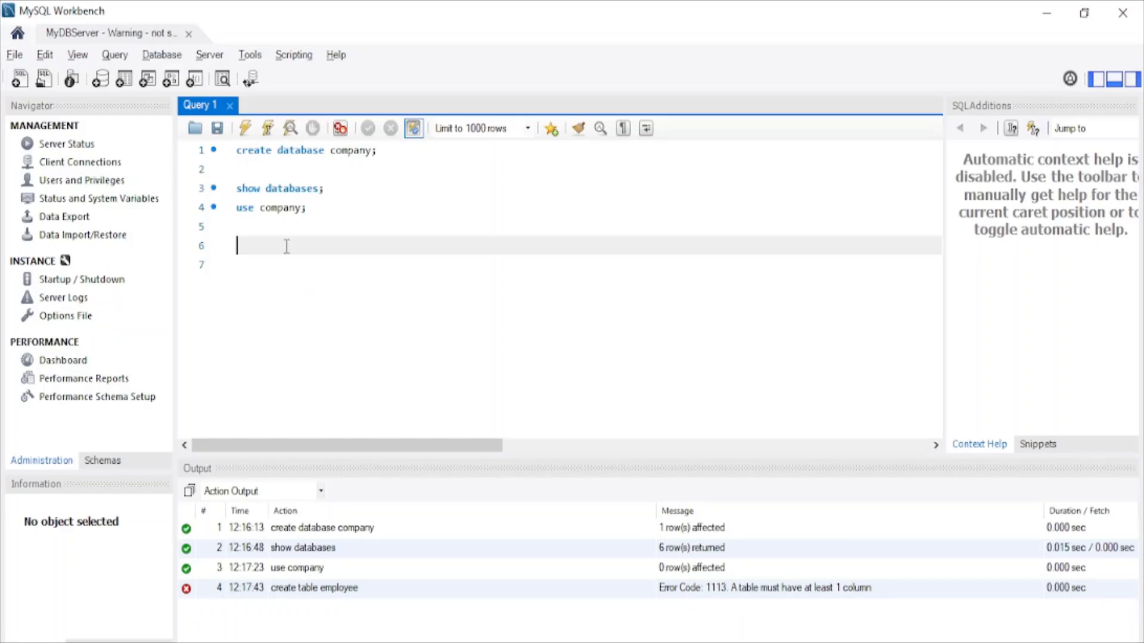
key(ctrl+v)
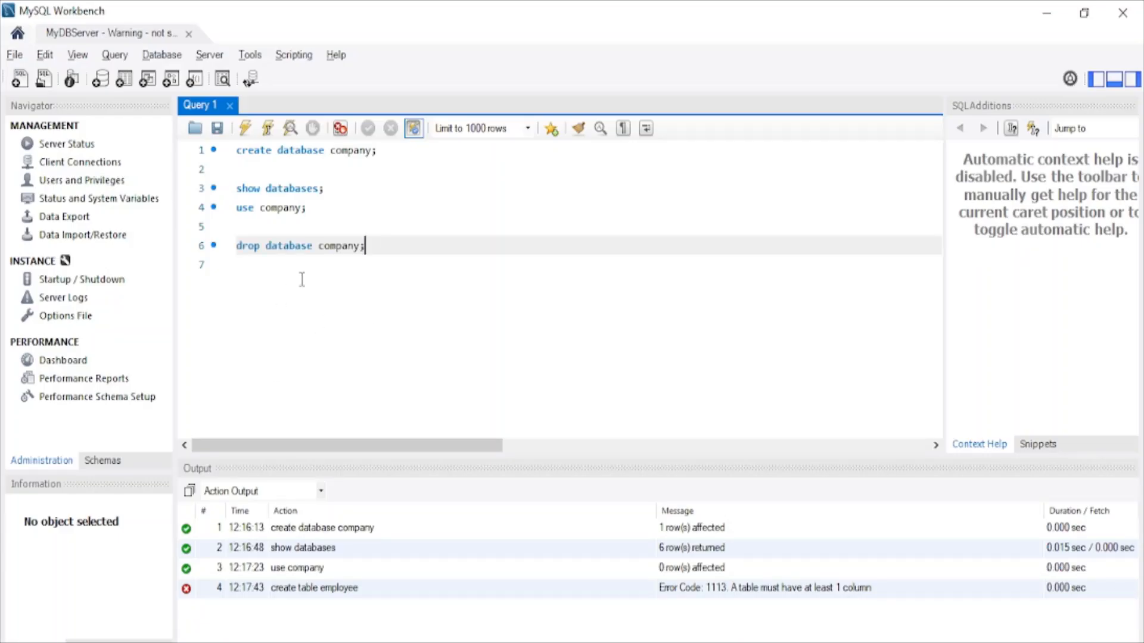
- Execute only the drop database company; statement, then clear the selection
drag(388, 244, 156, 245)
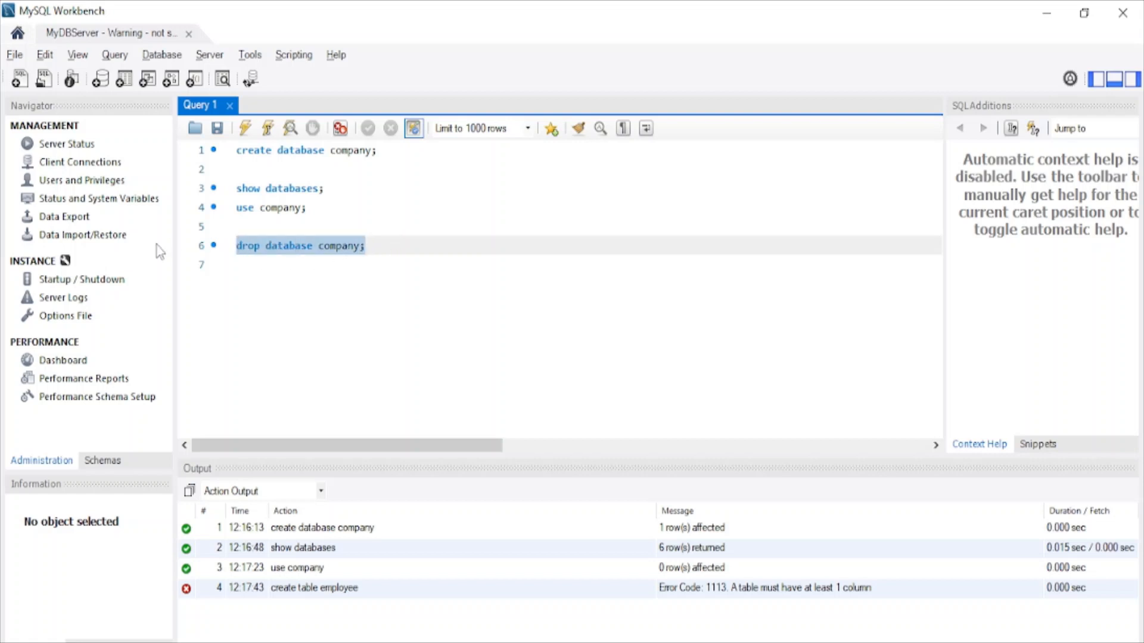
click(246, 130)
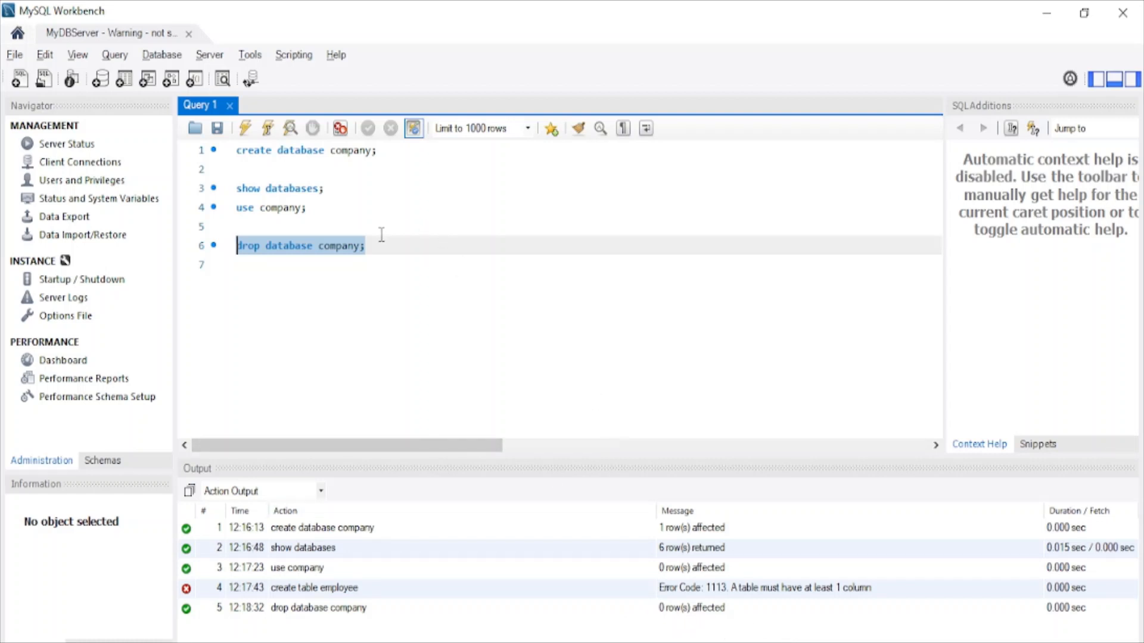
click(327, 221)
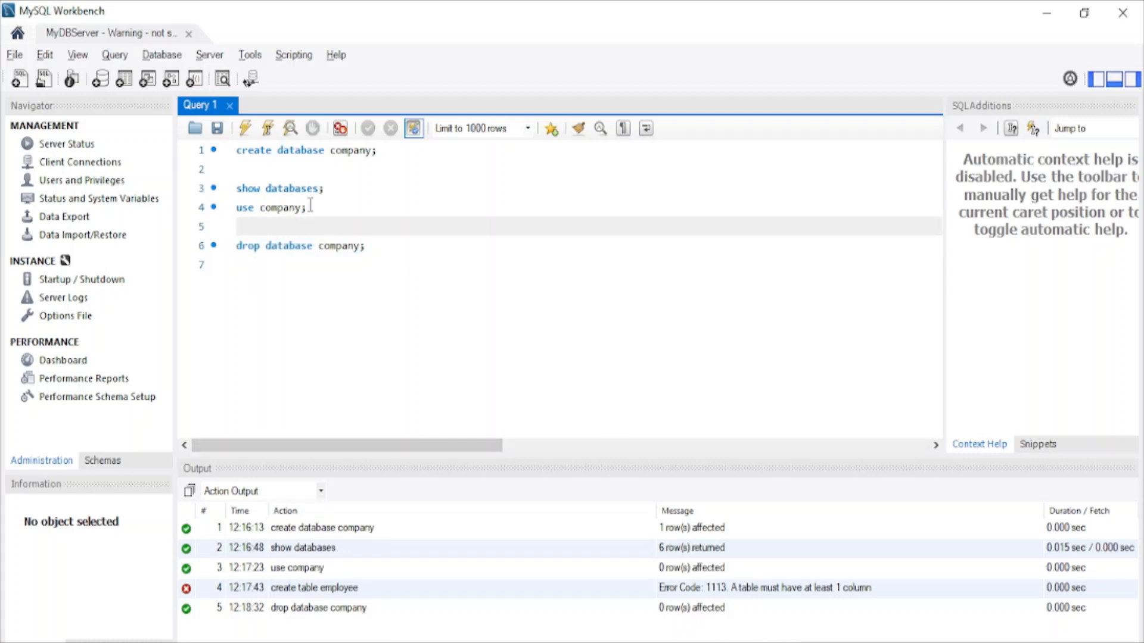
- Execute only the show databases; statement again to list the databases, then return to the end of line 6
drag(331, 189, 237, 189)
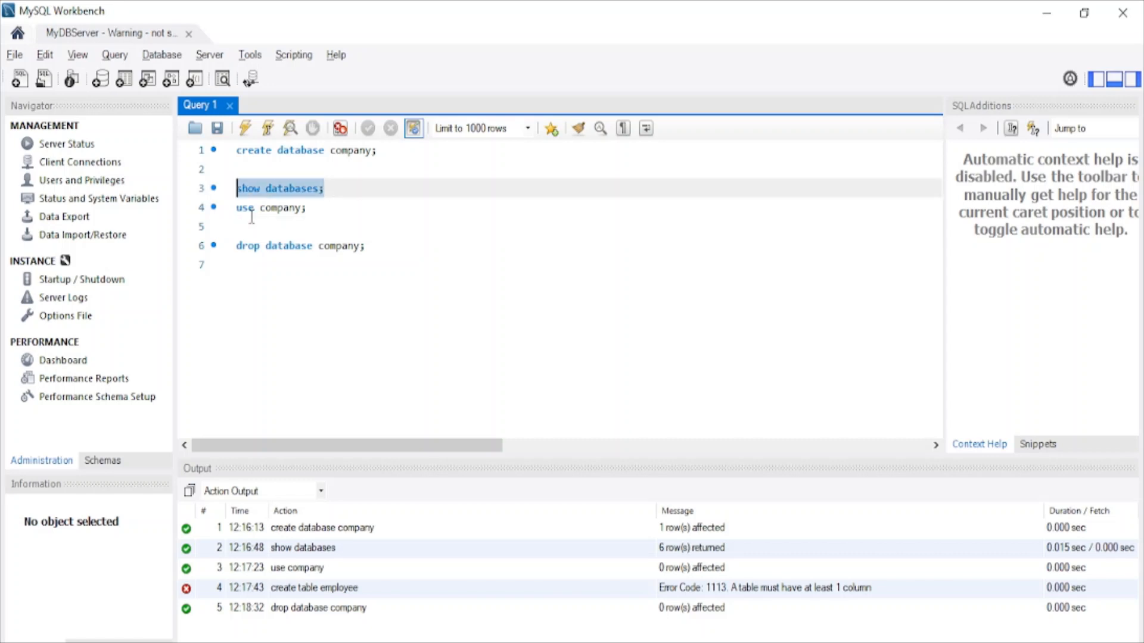
click(246, 129)
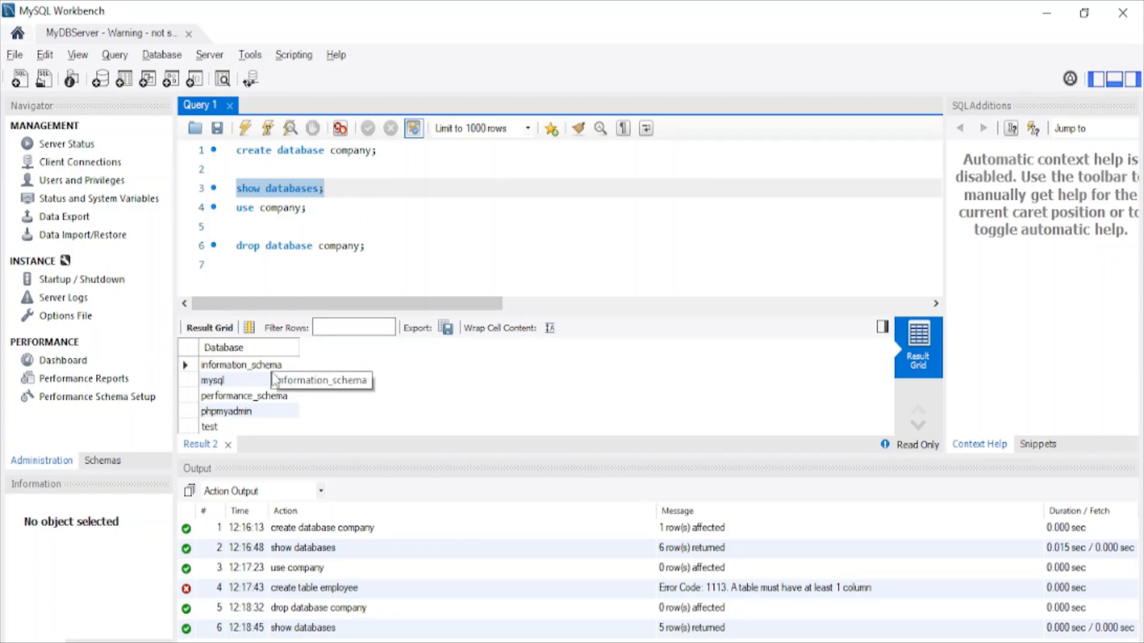
click(369, 245)
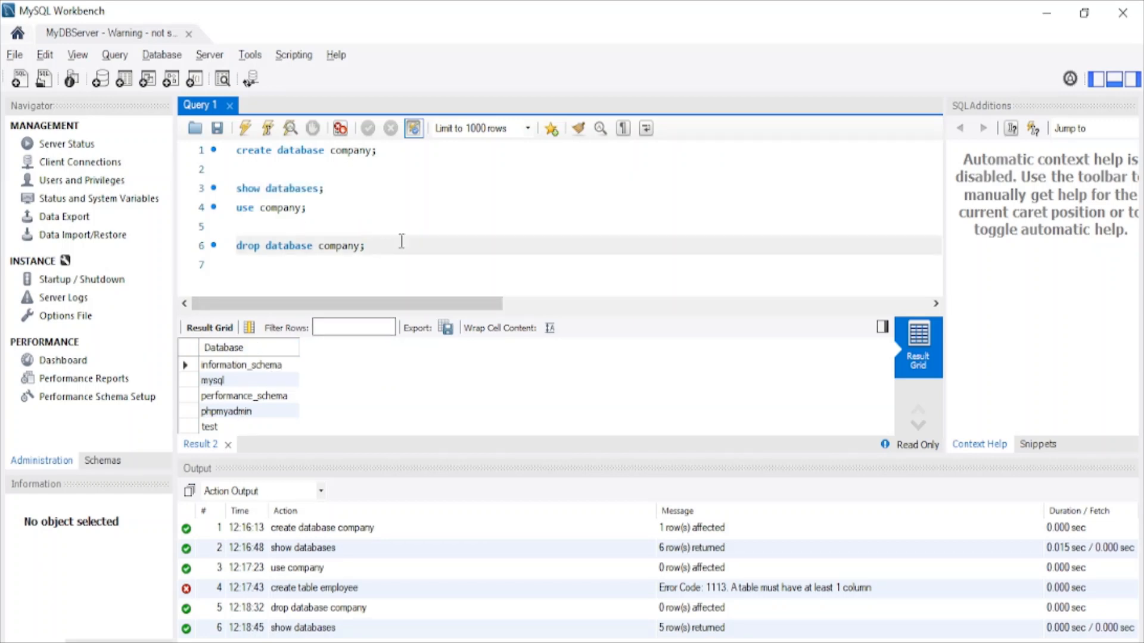